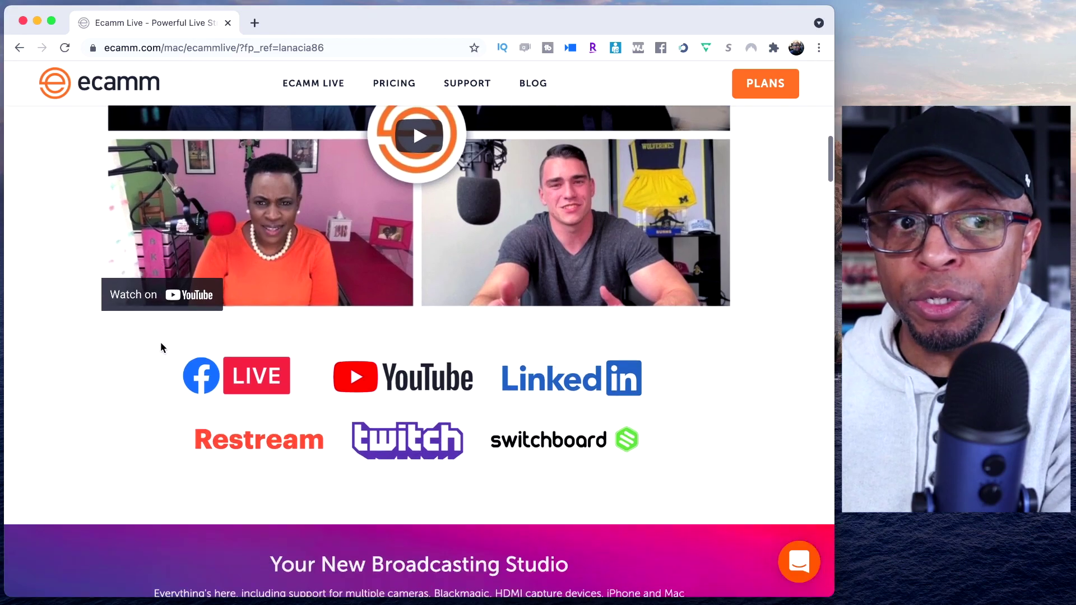
Step: Look through the Ecamm Live product page, including supported platforms, features, inputs, testimonials and the community section
scroll(161, 348, "down", 10)
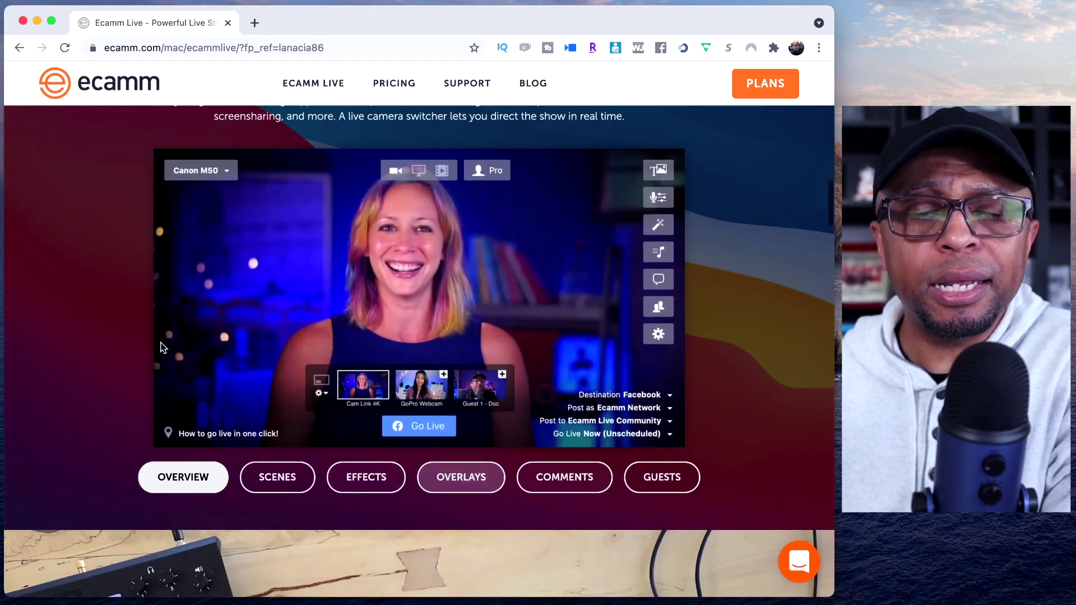
scroll(161, 348, "down", 10)
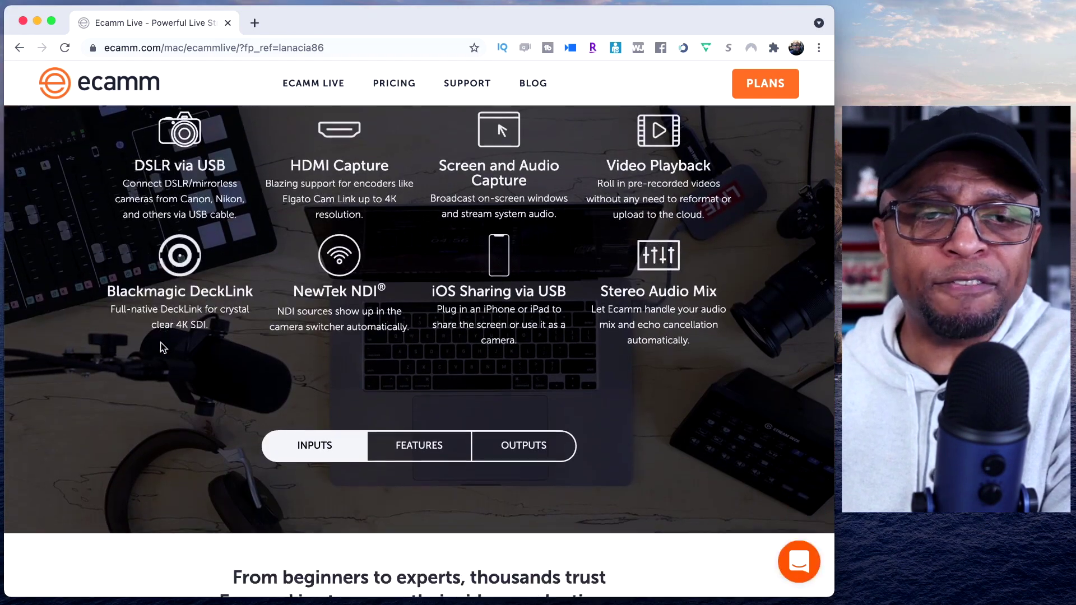
scroll(161, 348, "down", 8)
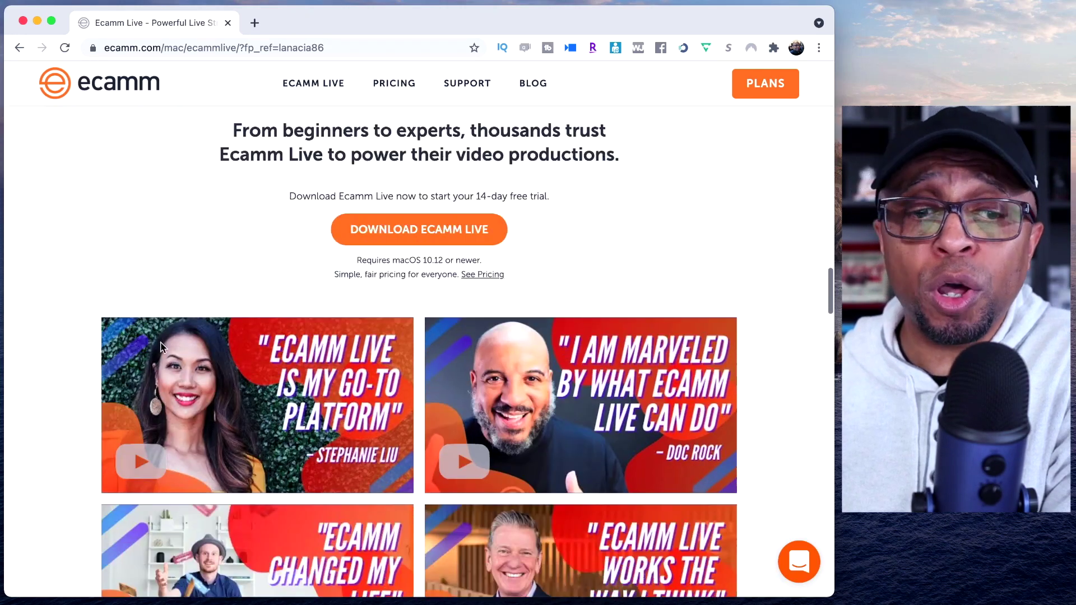
scroll(51, 343, "down", 10)
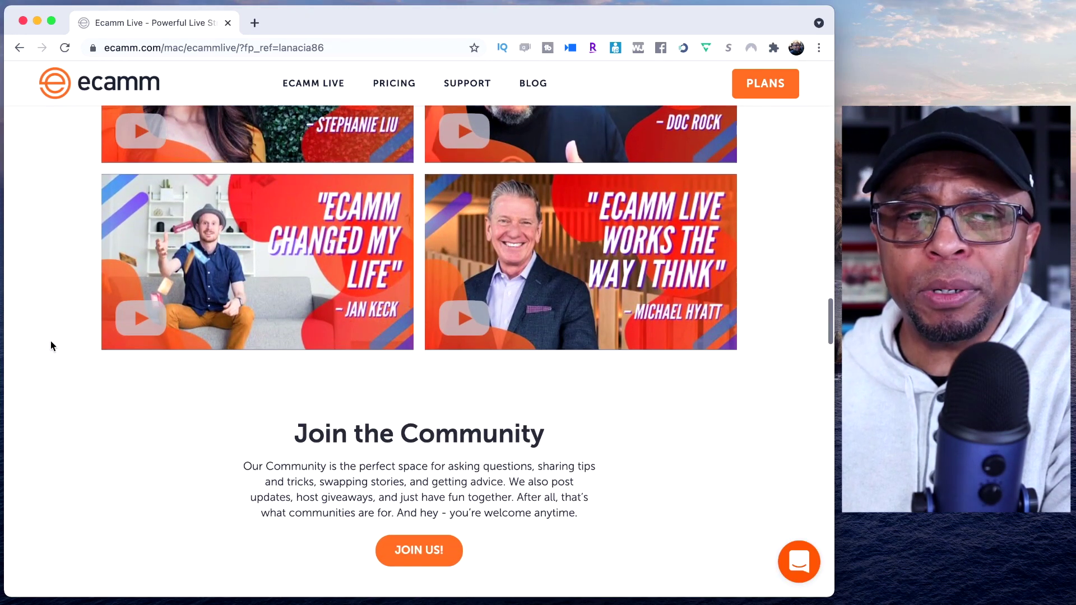
scroll(51, 341, "down", 8)
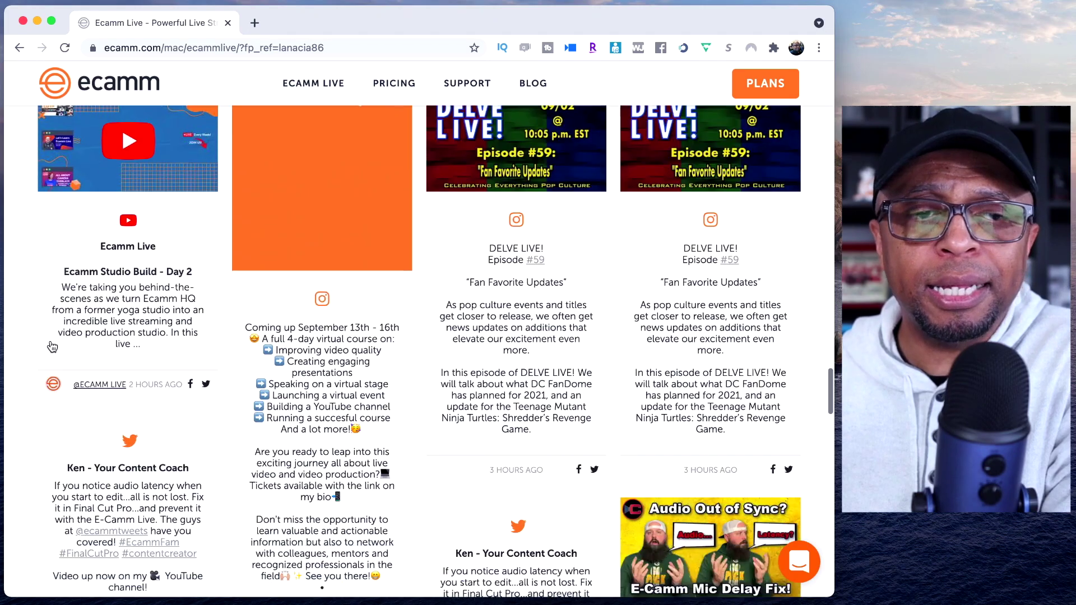
scroll(50, 341, "up", 20)
scroll(51, 341, "up", 15)
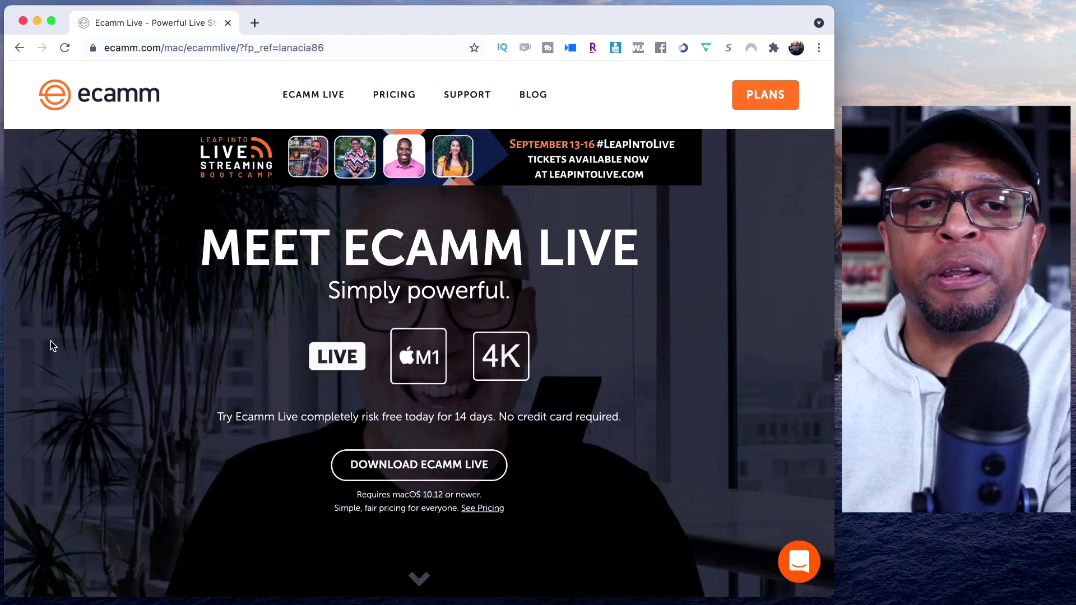
scroll(50, 341, "up", 1)
scroll(50, 346, "down", 1)
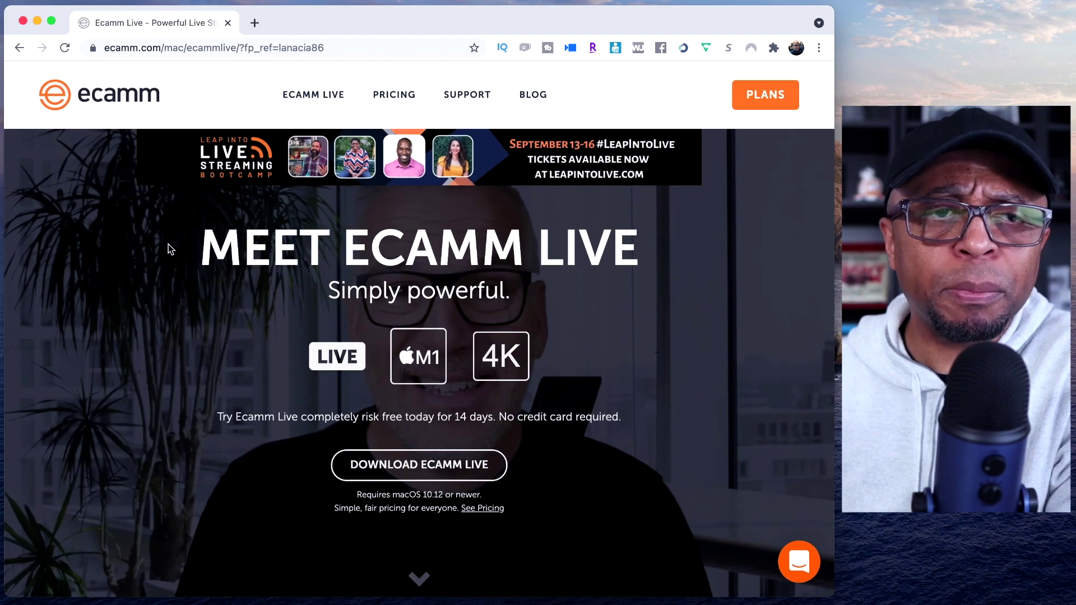
Step: Open the Ecamm Live pricing page and compare the prices and features of the Trial, Standard and Pro plans
left_click(403, 96)
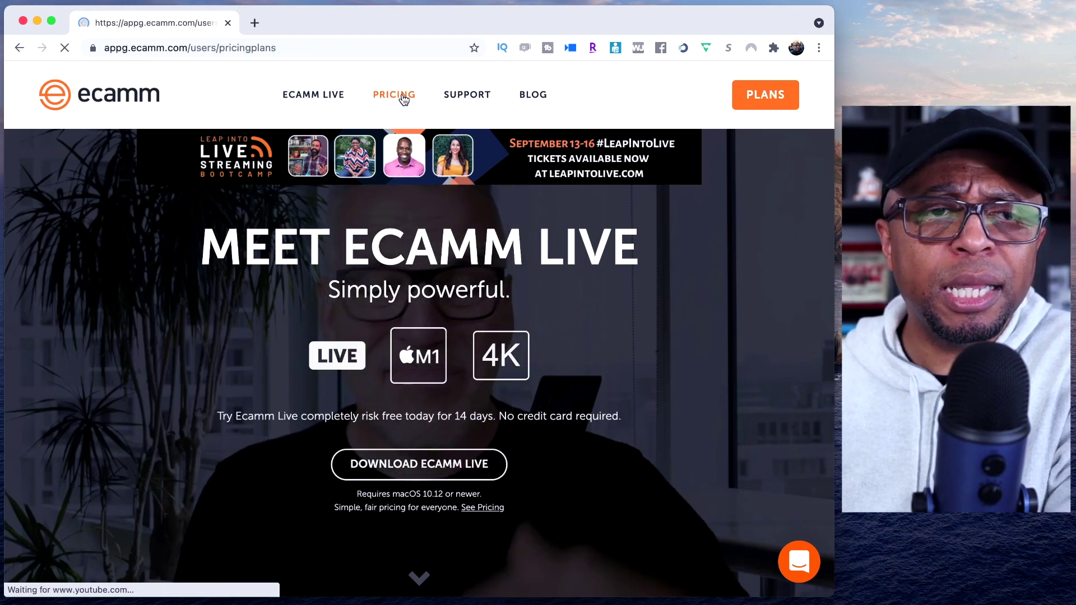
scroll(491, 198, "down", 1)
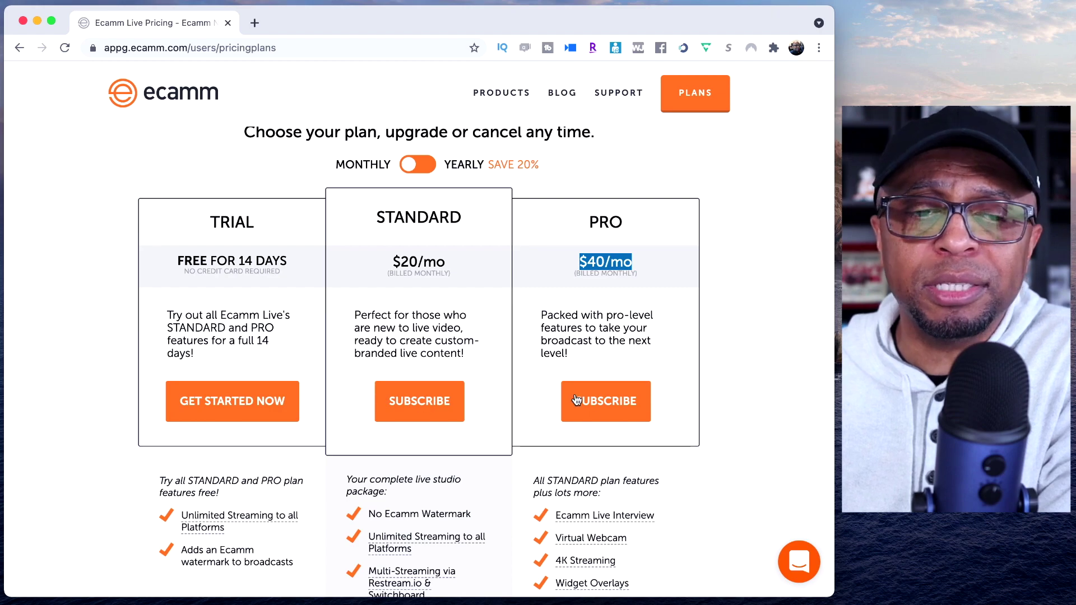
scroll(468, 461, "down", 10)
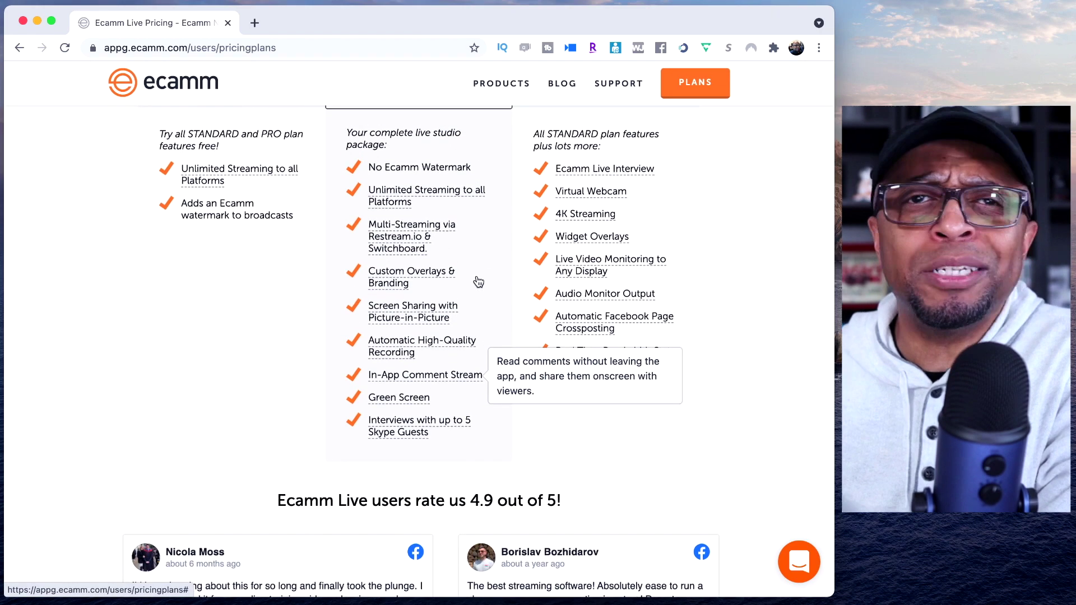
scroll(478, 282, "up", 1)
scroll(477, 280, "up", 6)
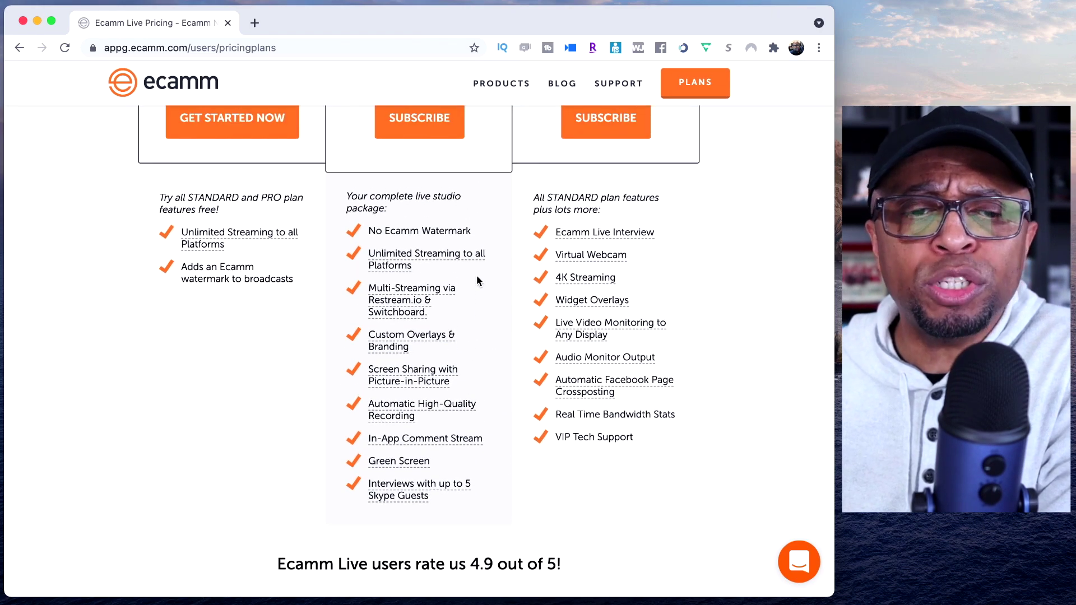
scroll(477, 280, "up", 3)
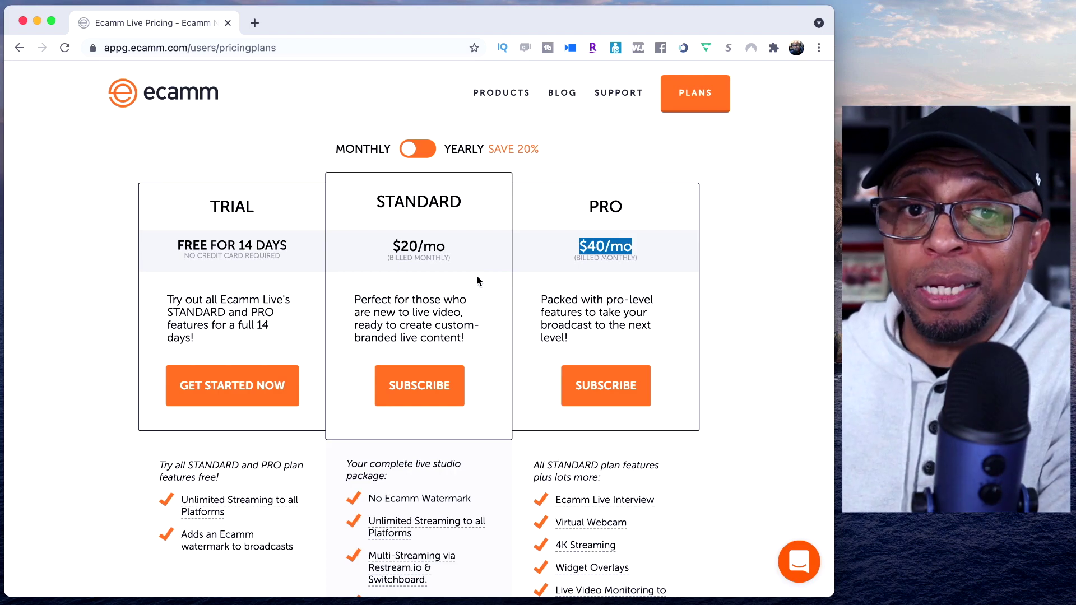
scroll(626, 265, "down", 6)
scroll(627, 265, "up", 3)
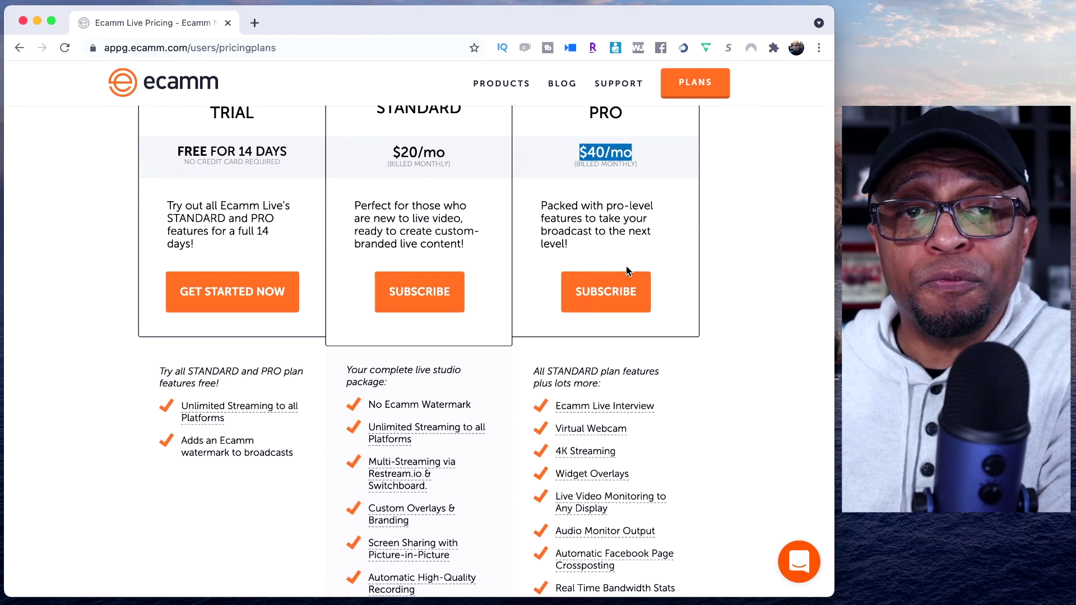
scroll(627, 268, "up", 1)
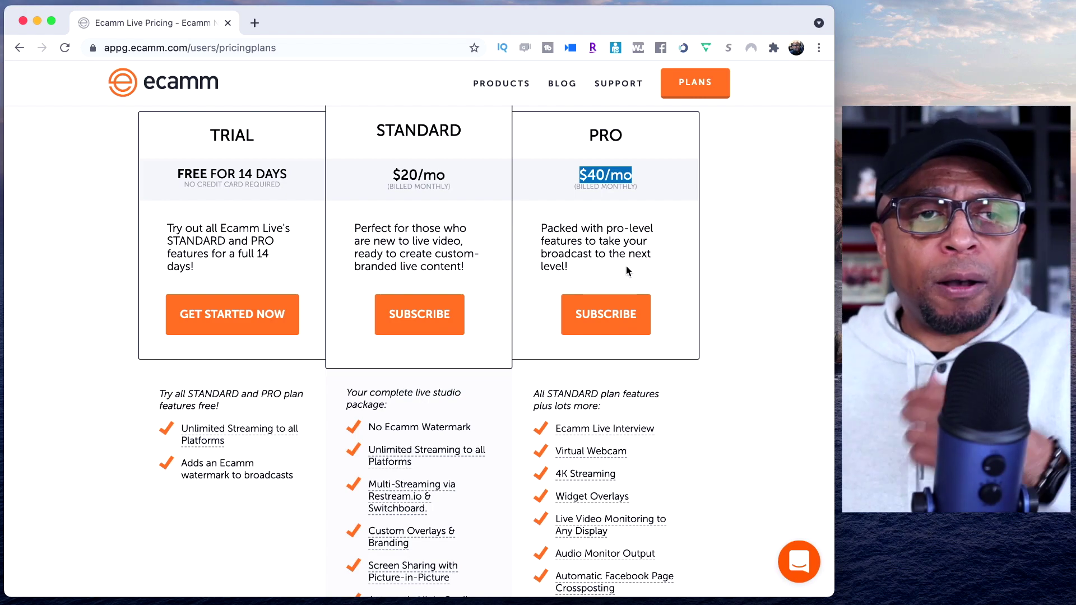
scroll(627, 271, "up", 5)
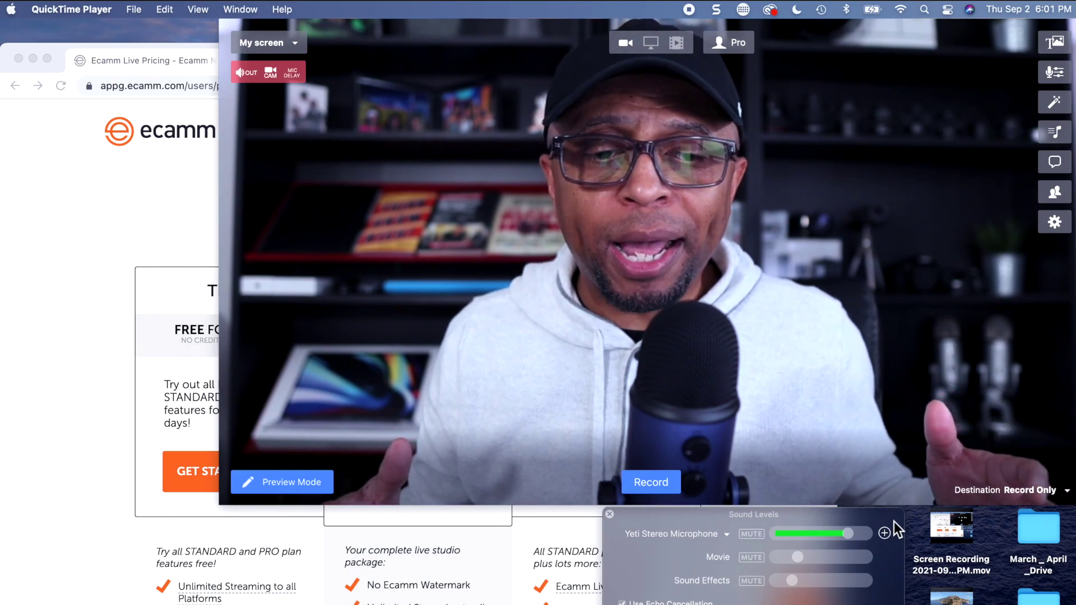
Step: Switch to Ecamm Live and shrink its window slightly from the lower-left corner
mouse_move(639, 432)
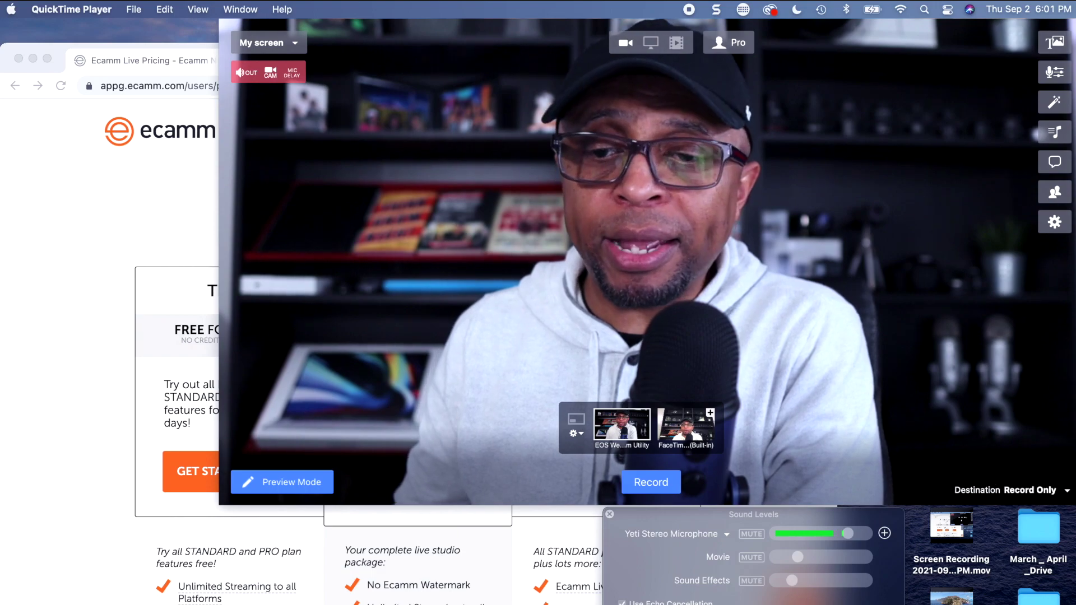
left_click(775, 403)
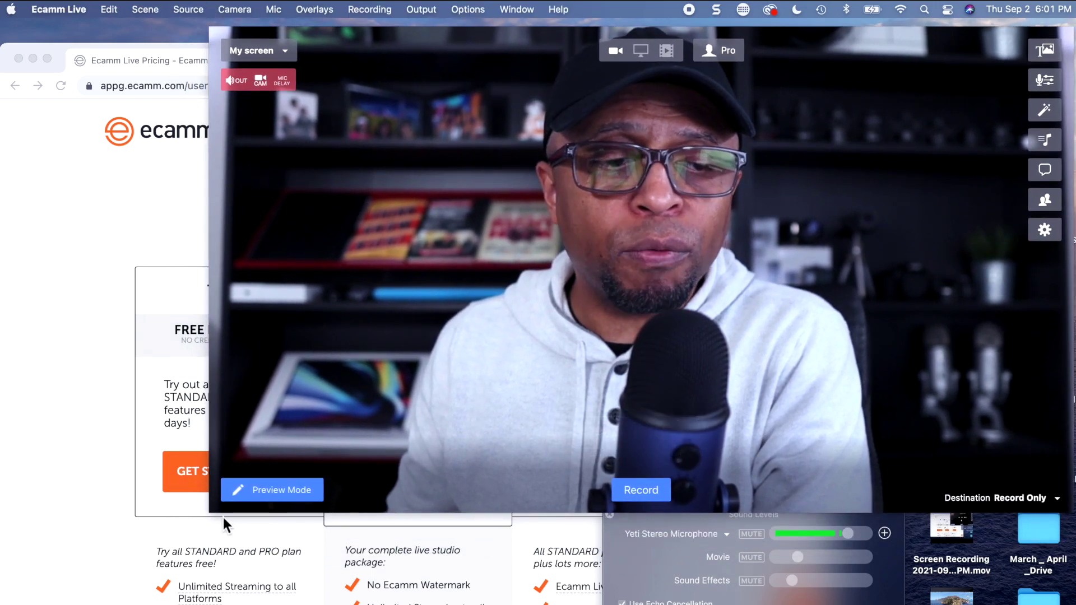
mouse_move(216, 511)
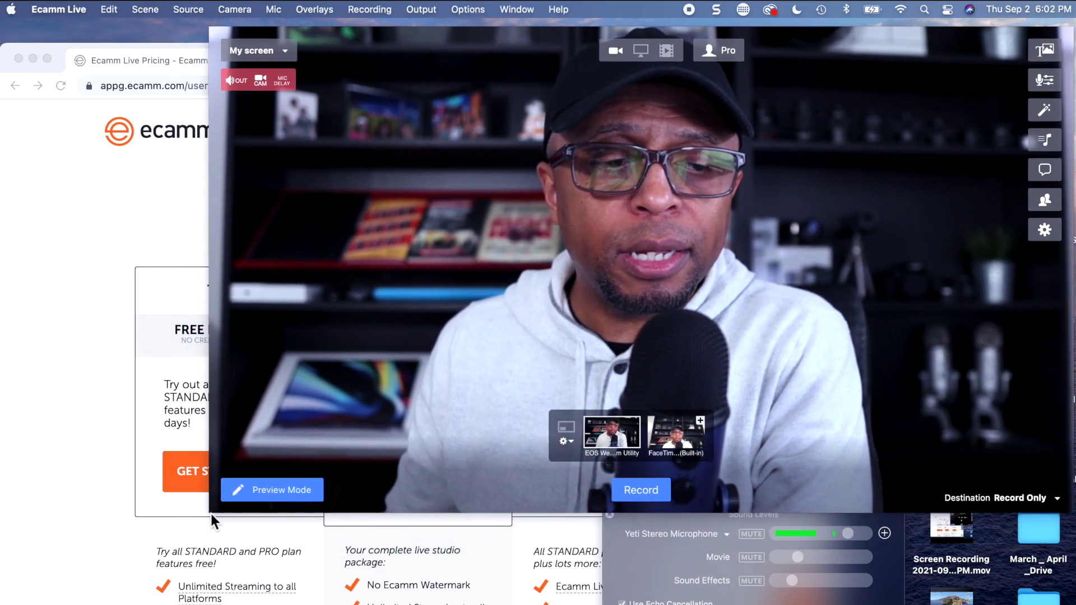
left_click_drag(216, 511, 224, 583)
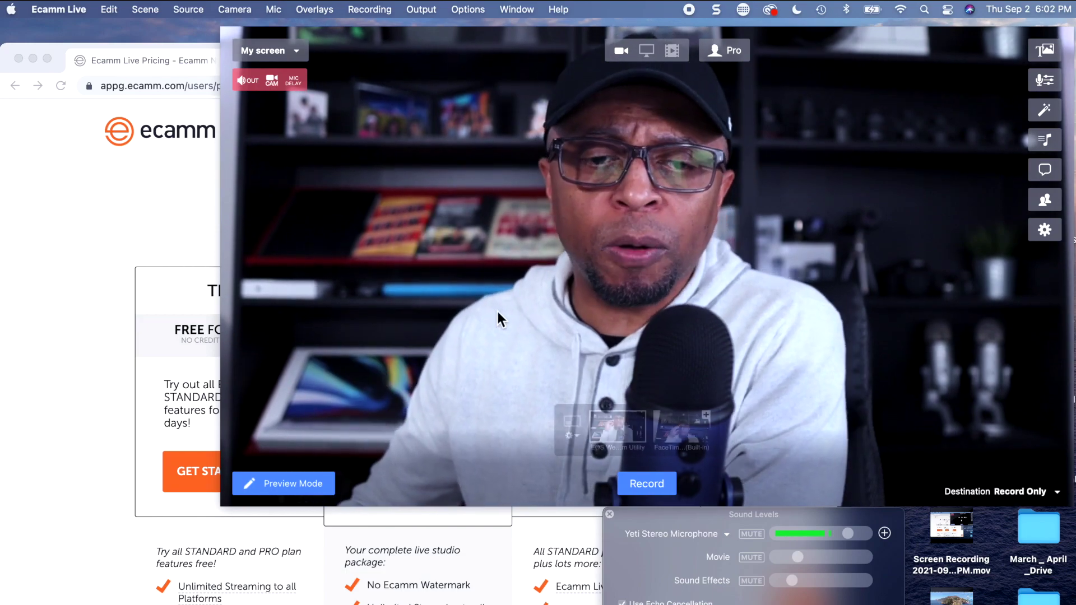
Step: Change the broadcast destination from Record Only to Facebook
mouse_move(632, 344)
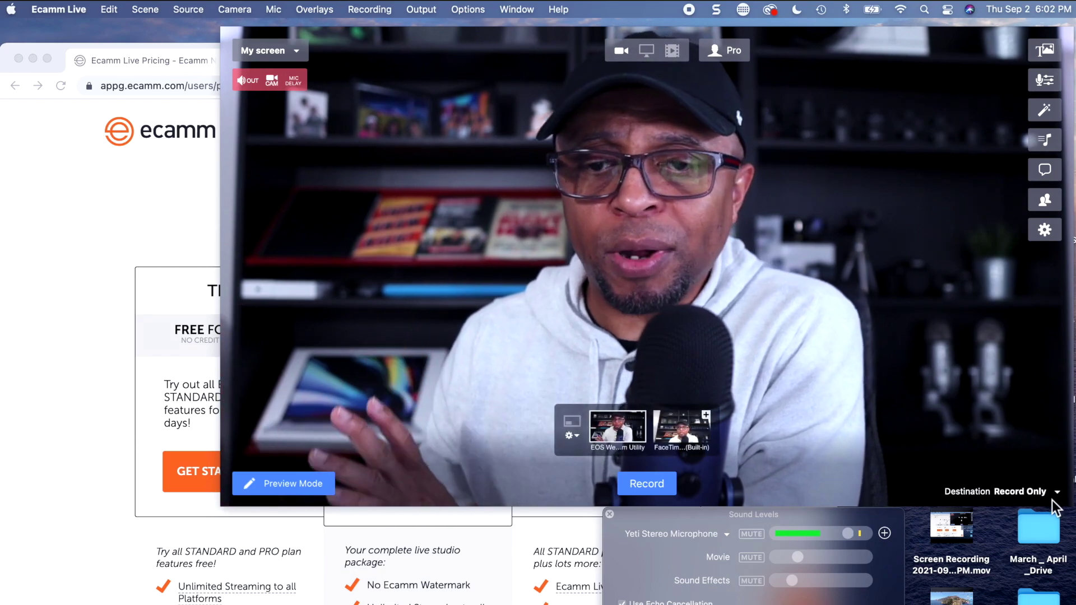
left_click(1058, 495)
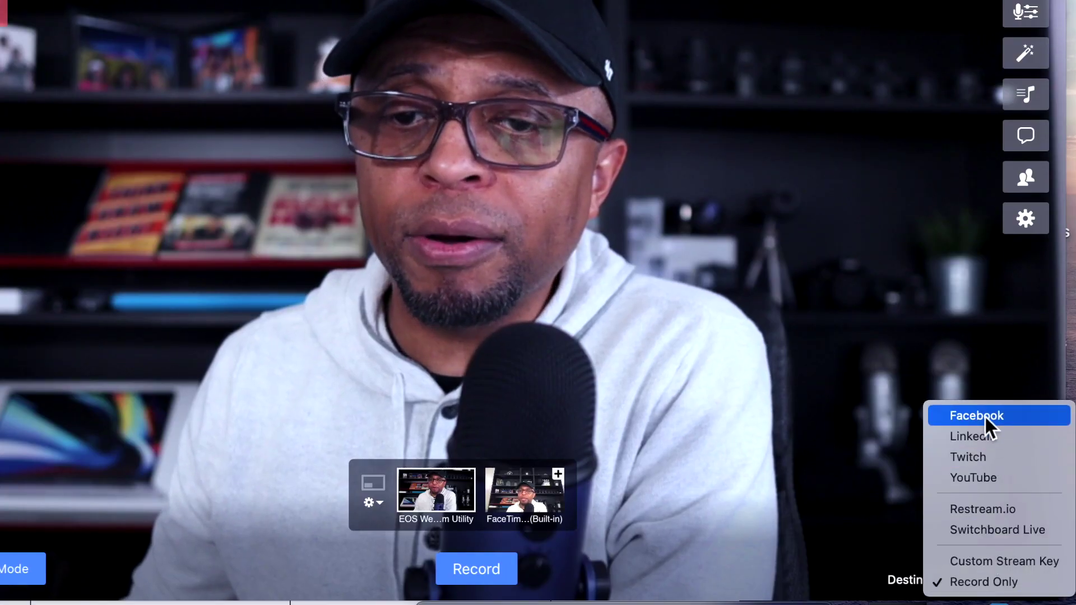
left_click(988, 419)
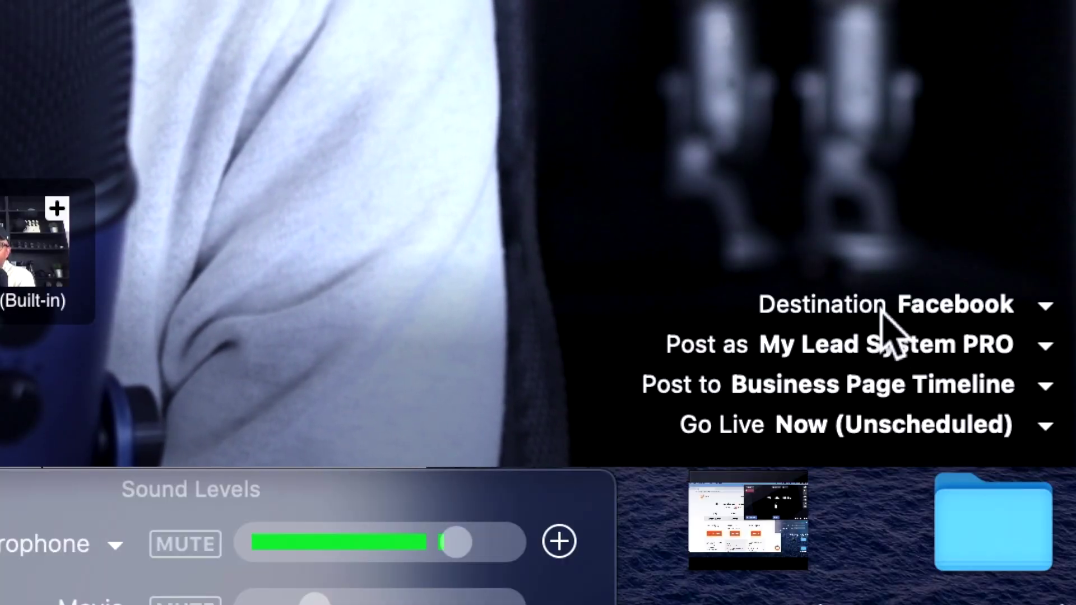
Step: Set the Facebook broadcast to post as the business page that carries the account owner's name
left_click(1043, 346)
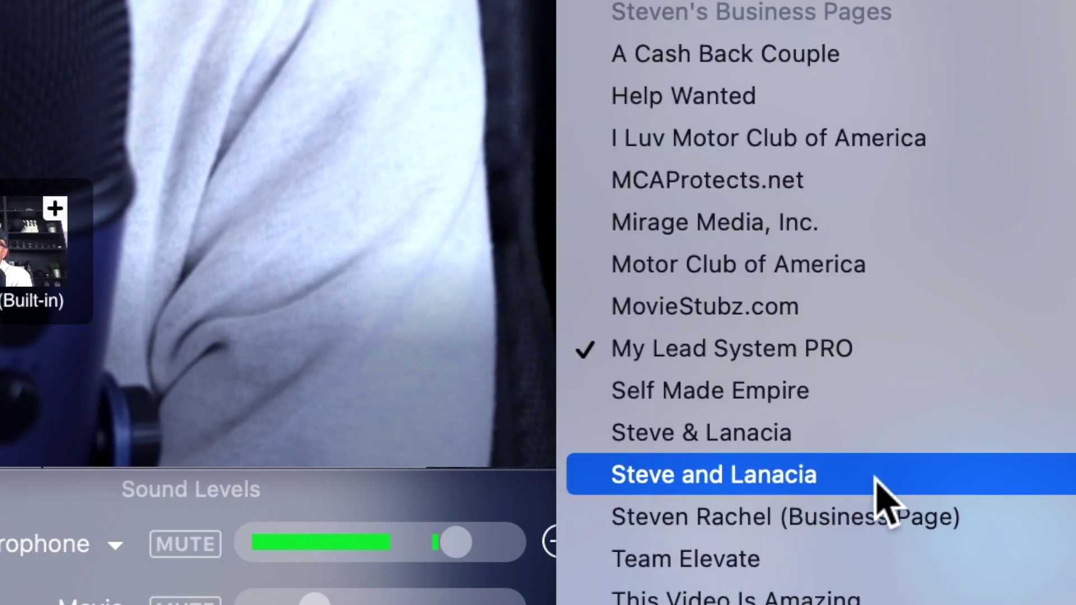
left_click(856, 522)
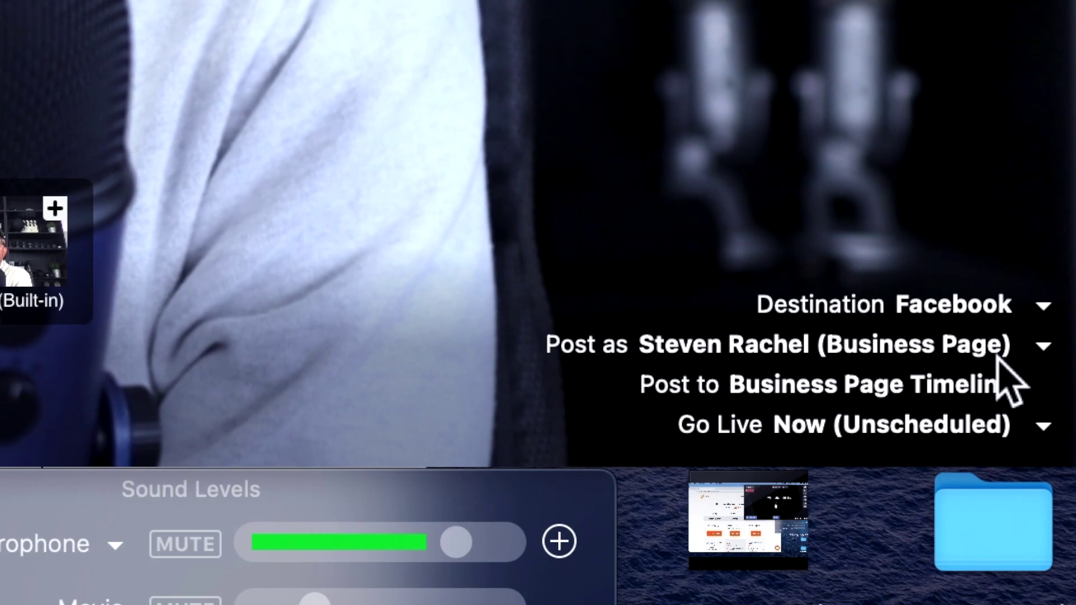
left_click(1043, 347)
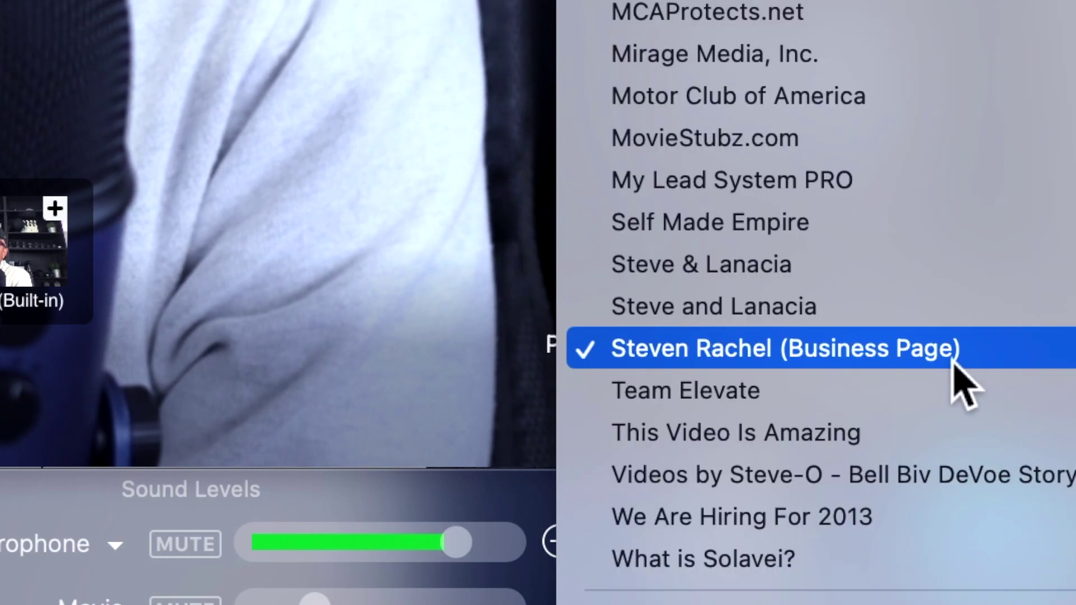
left_click(364, 235)
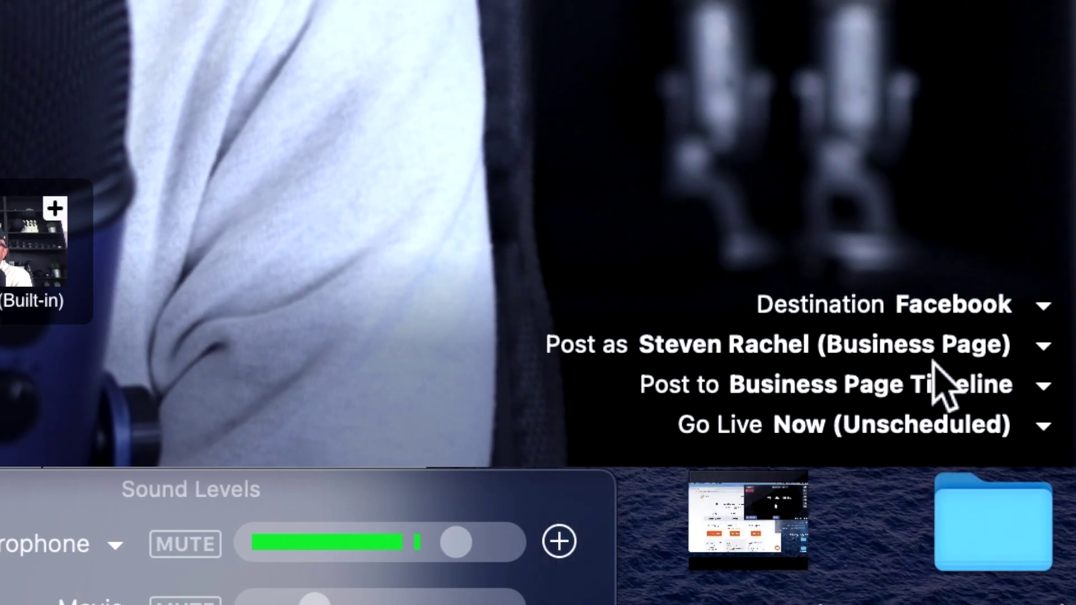
Step: Choose the TEST ACCOUNT group as the place where the business page posts the broadcast
left_click(963, 394)
scroll(853, 553, "down", 15)
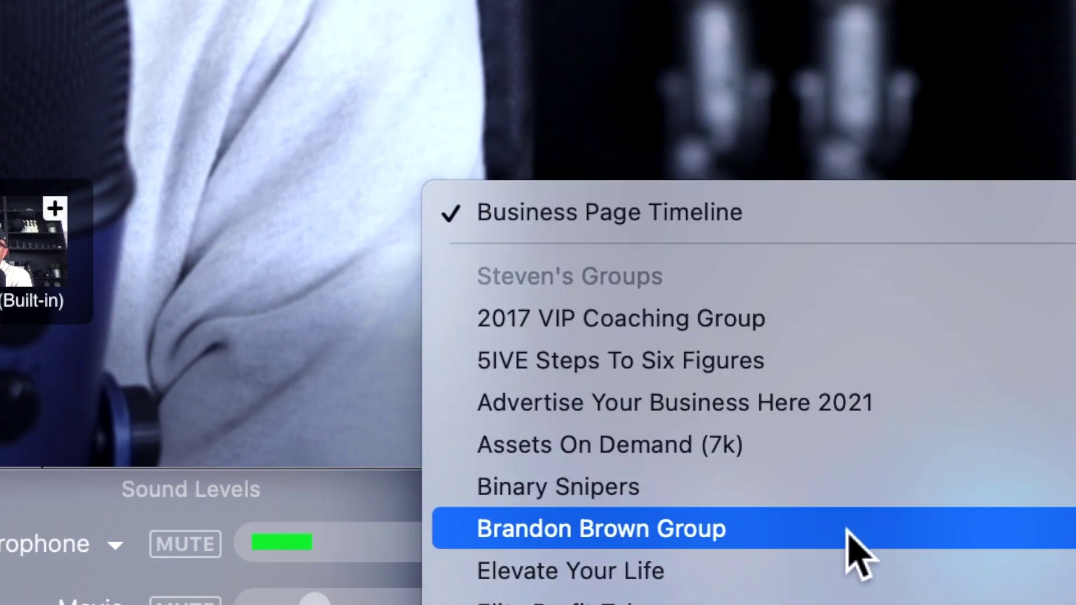
scroll(848, 530, "down", 10)
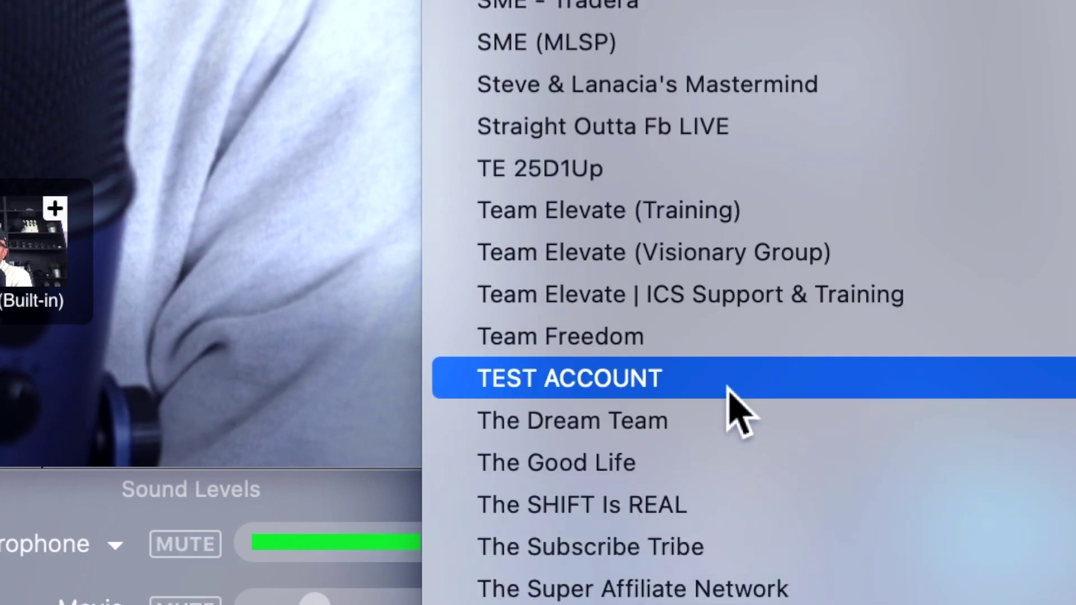
left_click(729, 387)
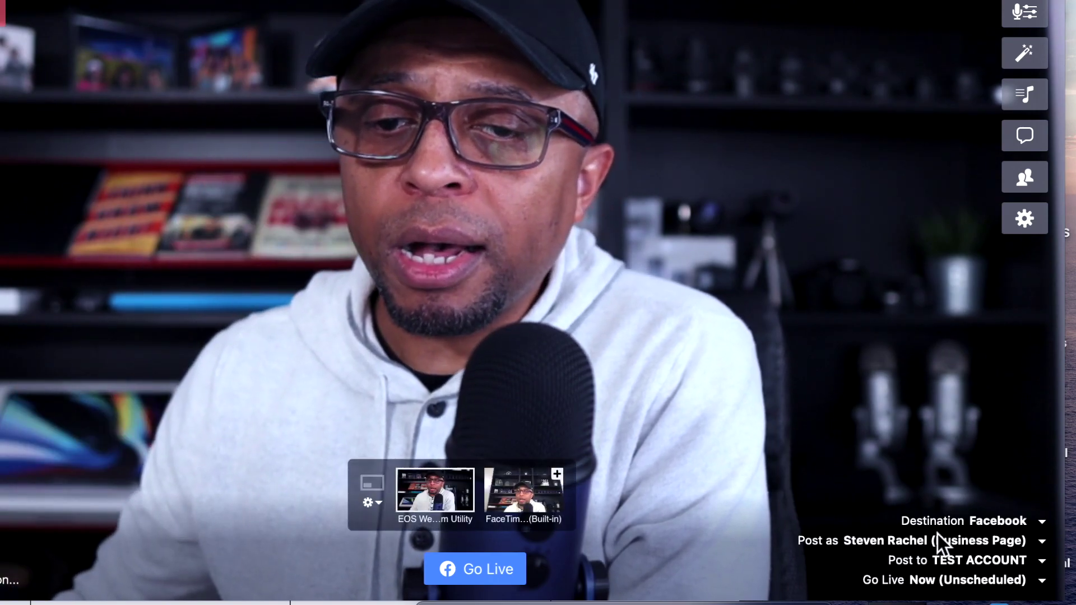
Step: Set the Facebook broadcast to post as the owner's personal profile to the TEST ACCOUNT group, and review the other available destinations
left_click(941, 539)
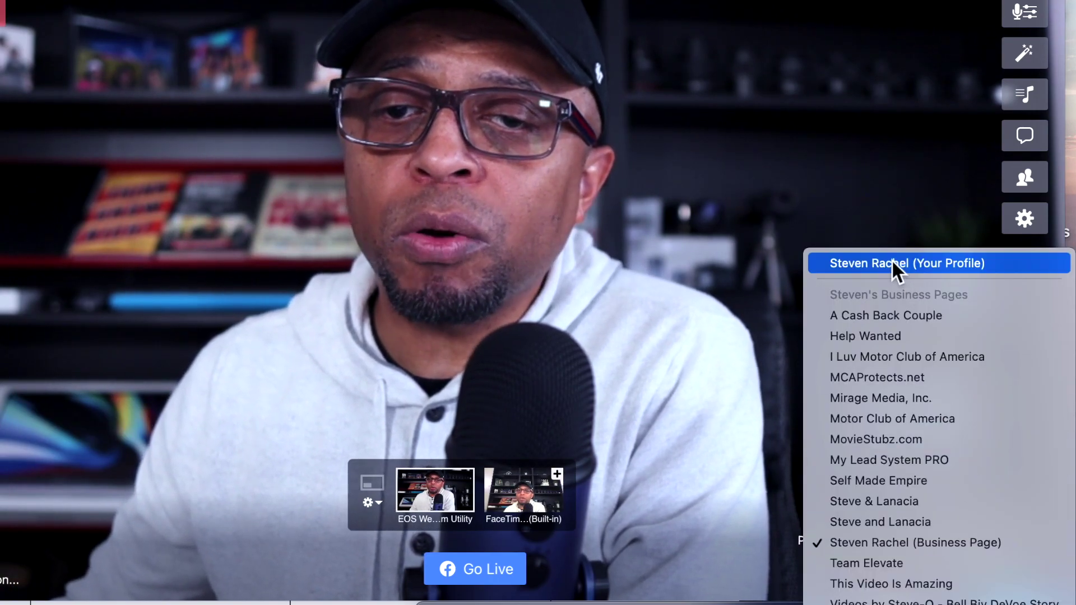
left_click(892, 261)
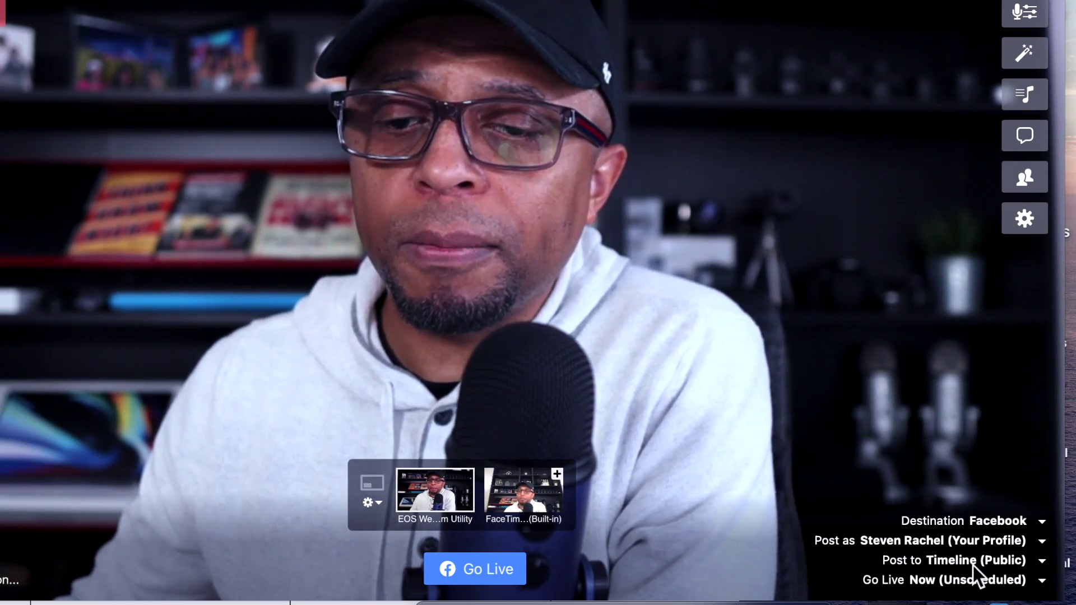
left_click(973, 565)
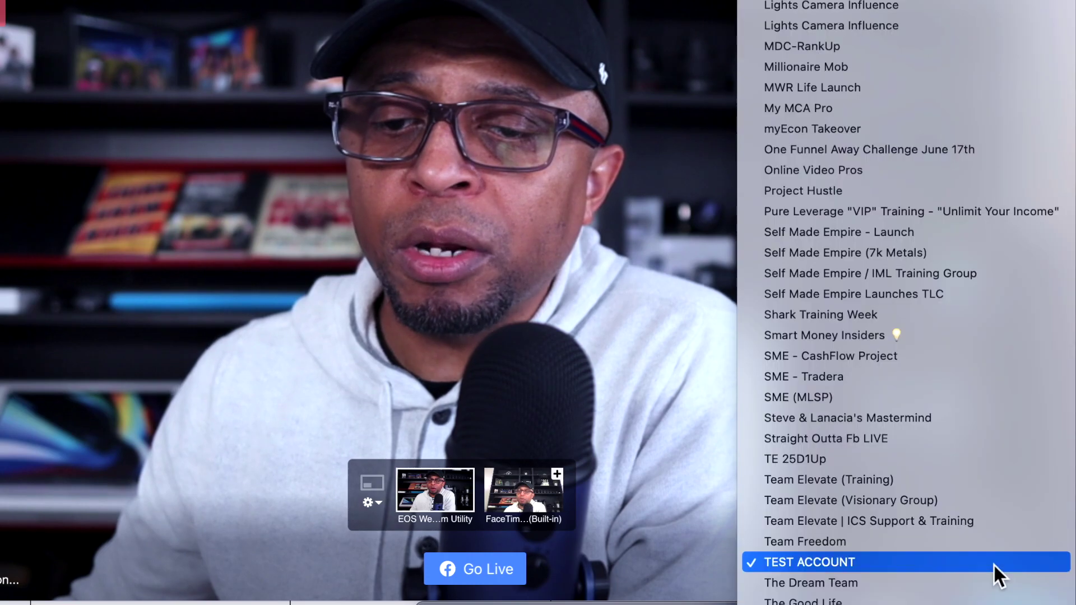
left_click(700, 543)
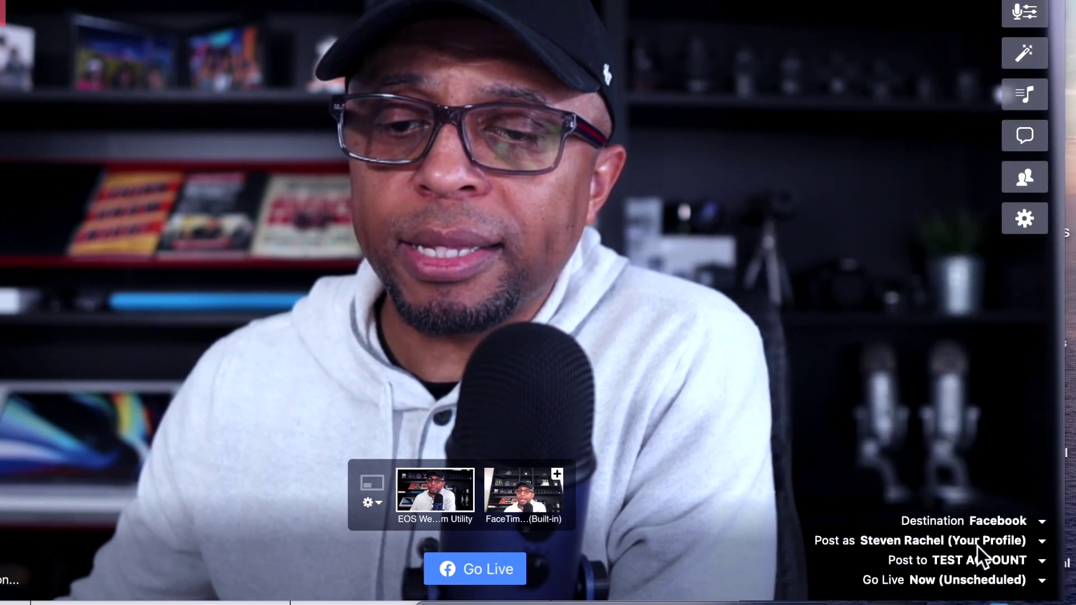
left_click(1000, 520)
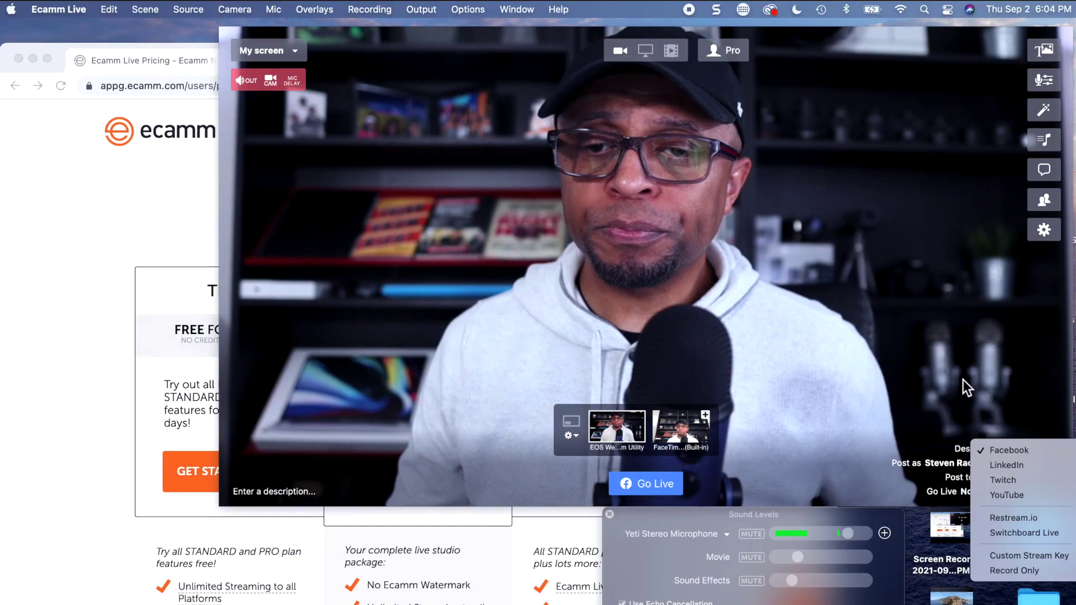
left_click(975, 522)
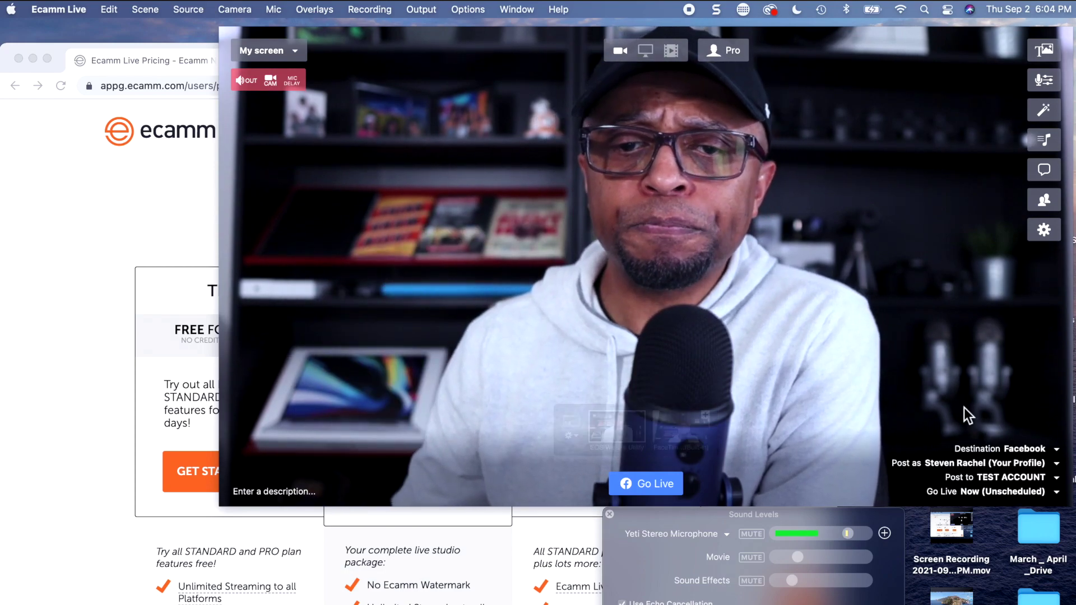
Step: Switch to Chrome and open the owner's Facebook profile page in a new tab
mouse_move(836, 426)
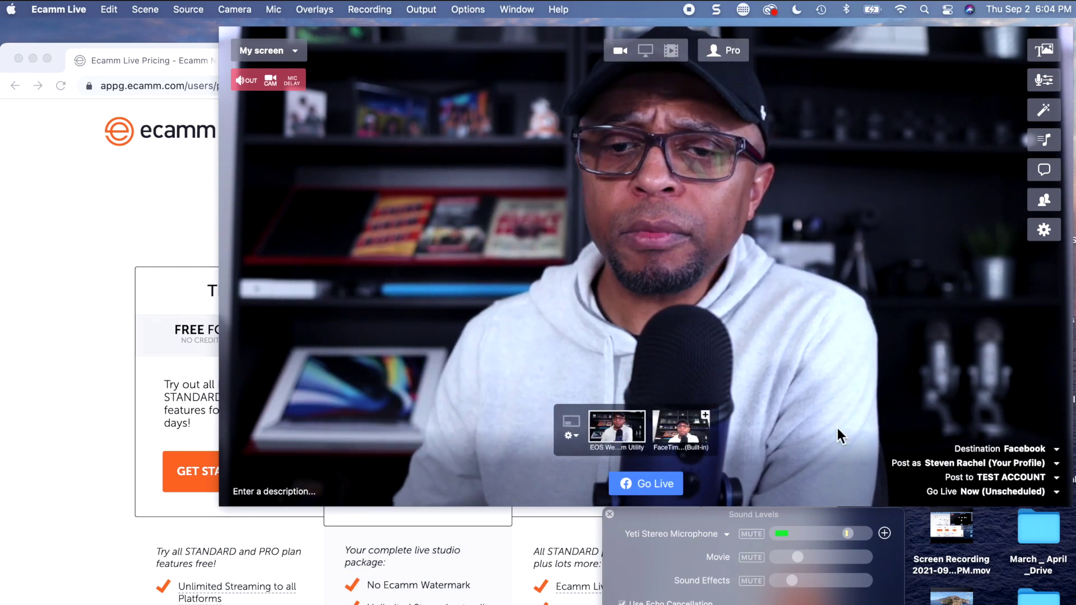
left_click(150, 183)
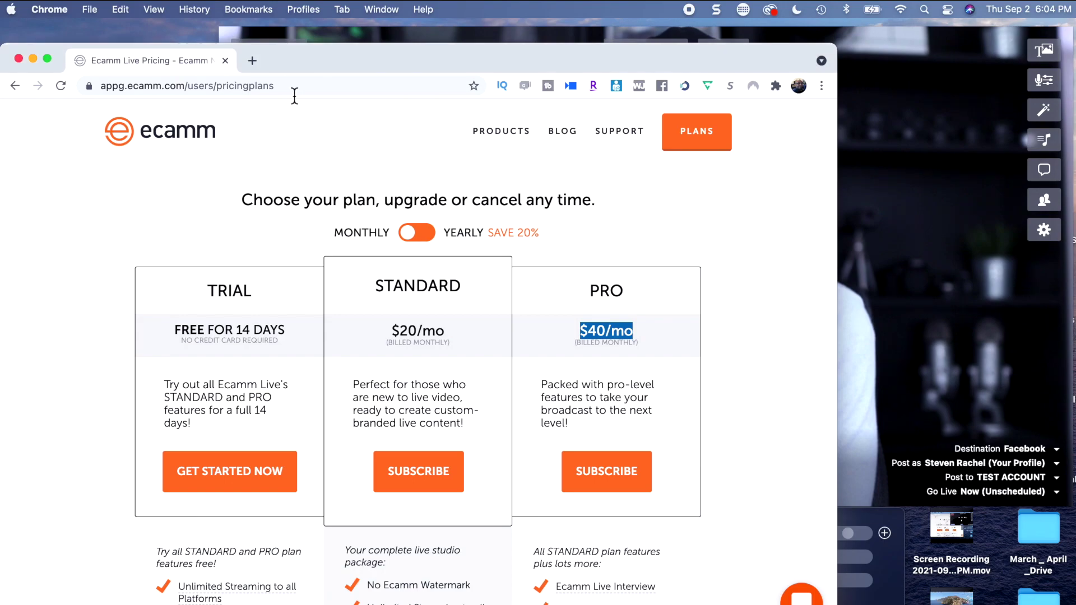
left_click(253, 61)
left_click(574, 110)
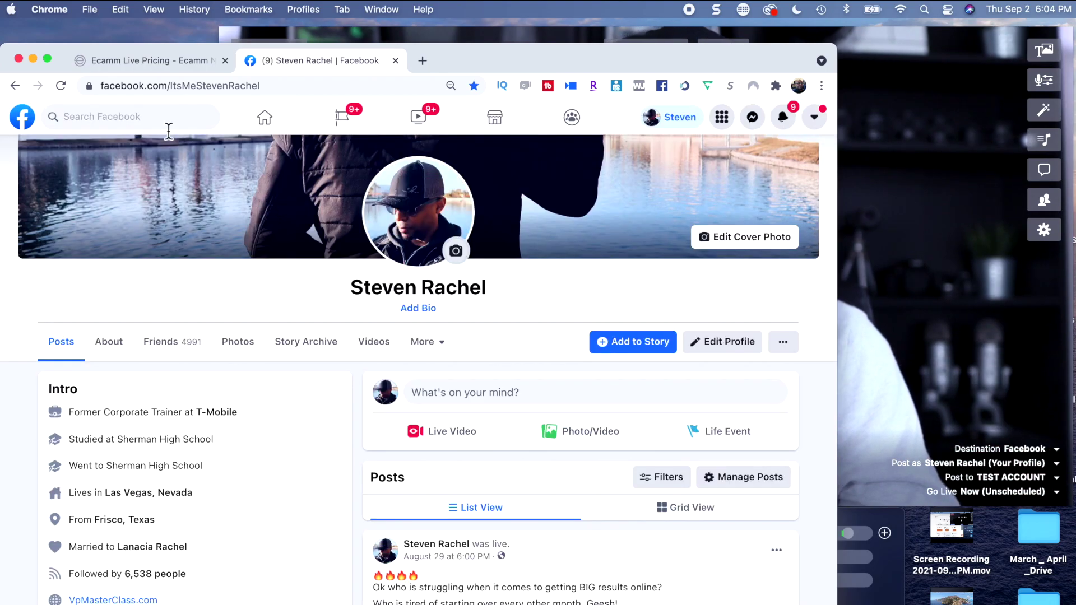
Step: Search Facebook for "test" and open the TEST ACCOUNT private group
left_click(157, 126)
type("test")
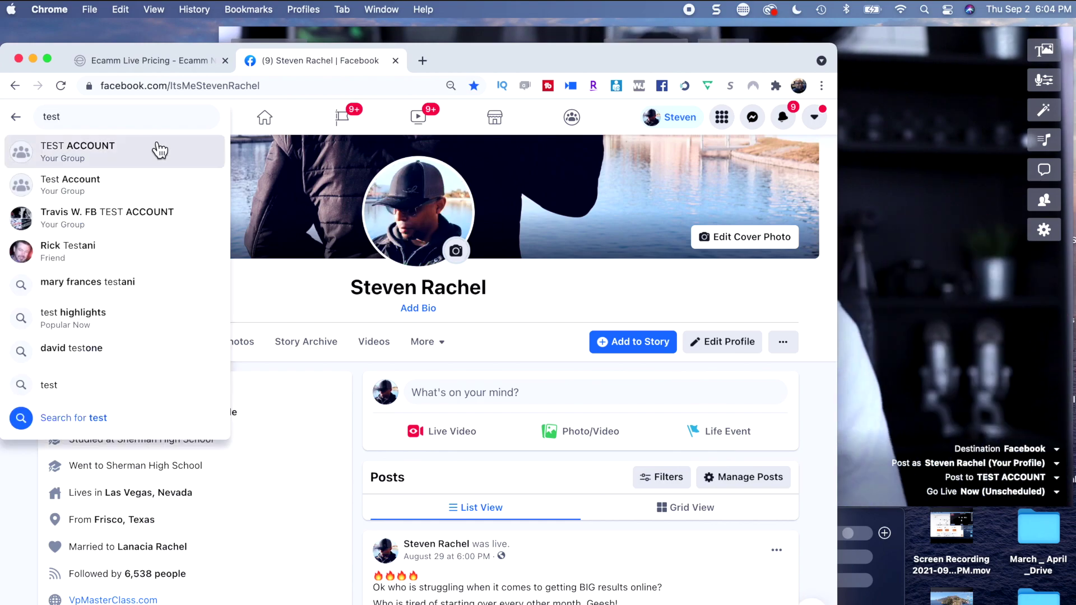
left_click(155, 145)
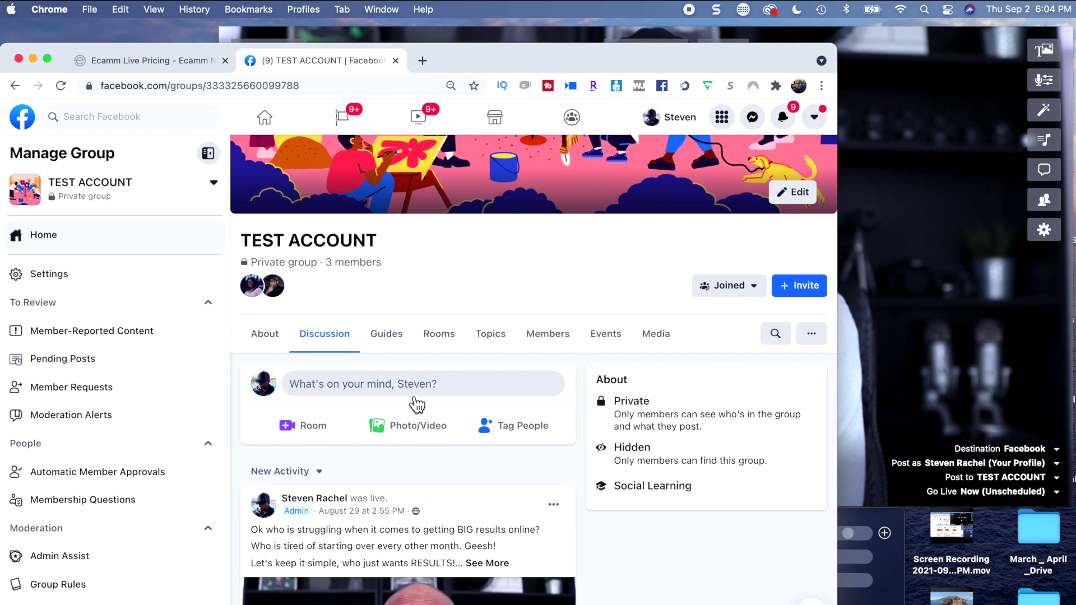
scroll(415, 398, "up", 5)
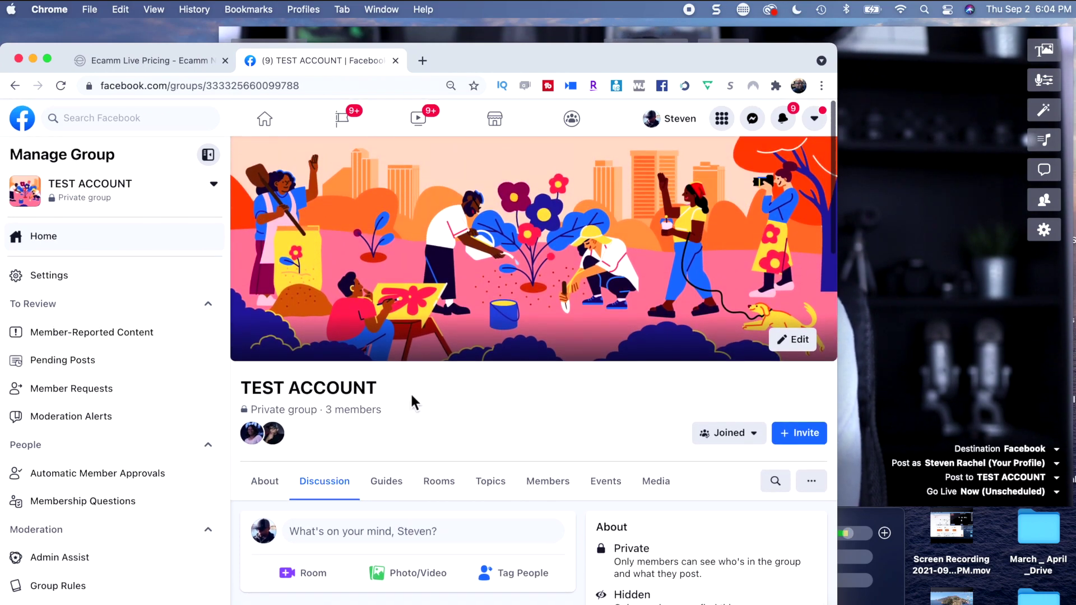
Step: Switch back to Ecamm Live, enter "I'm LIVE!" as the broadcast description, and start the live broadcast to TEST ACCOUNT
left_click(927, 369)
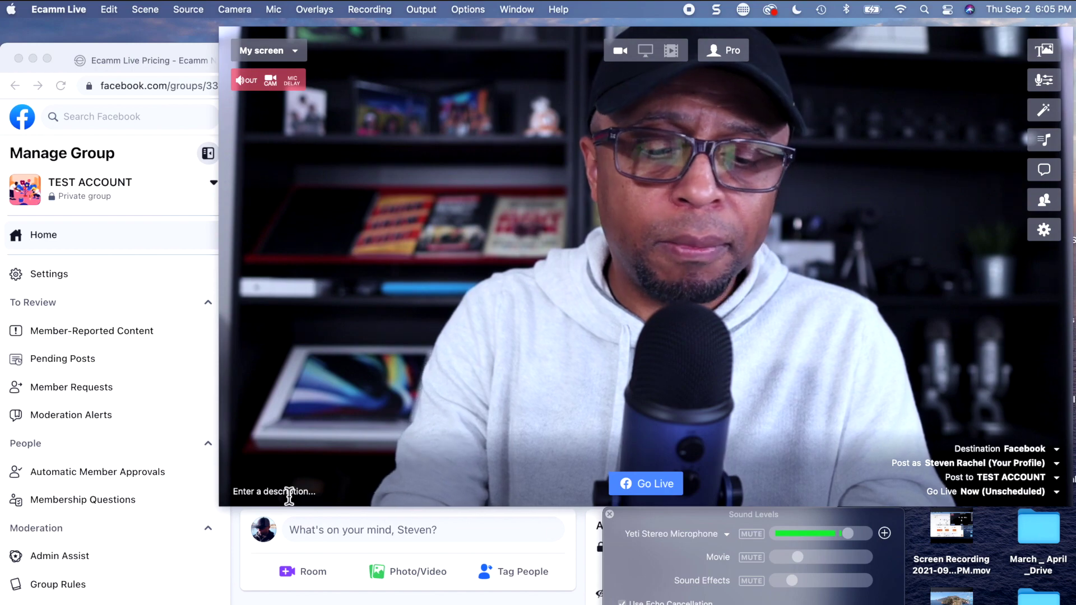
left_click(289, 495)
type("I'm")
type(" LIVE!")
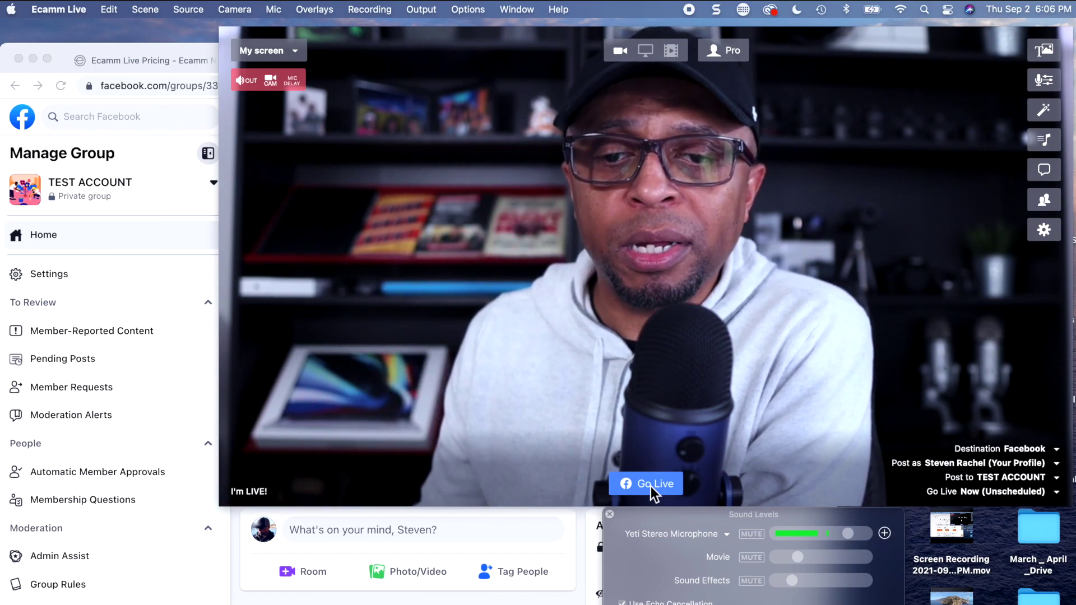
mouse_move(645, 486)
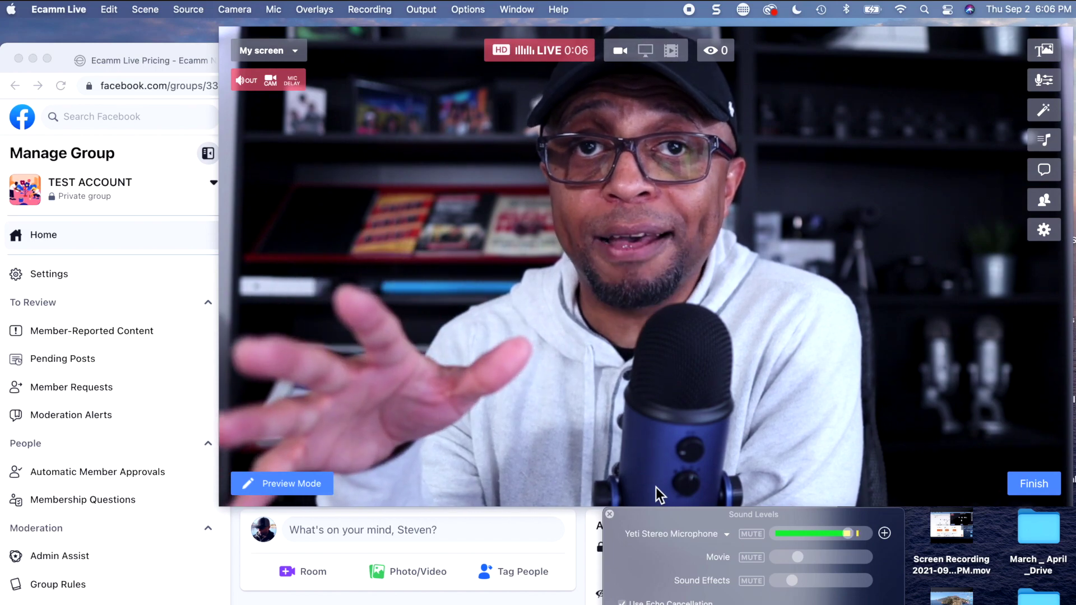
Step: Switch to Chrome, reload the TEST ACCOUNT group page and examine the new live post with its video
mouse_move(293, 220)
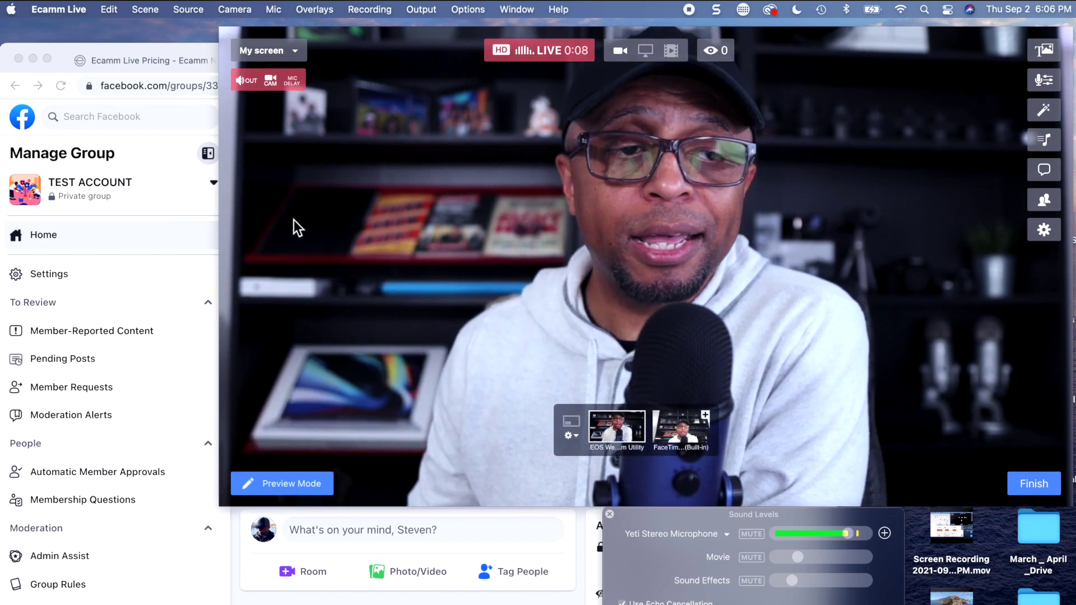
left_click(181, 203)
scroll(392, 420, "down", 3)
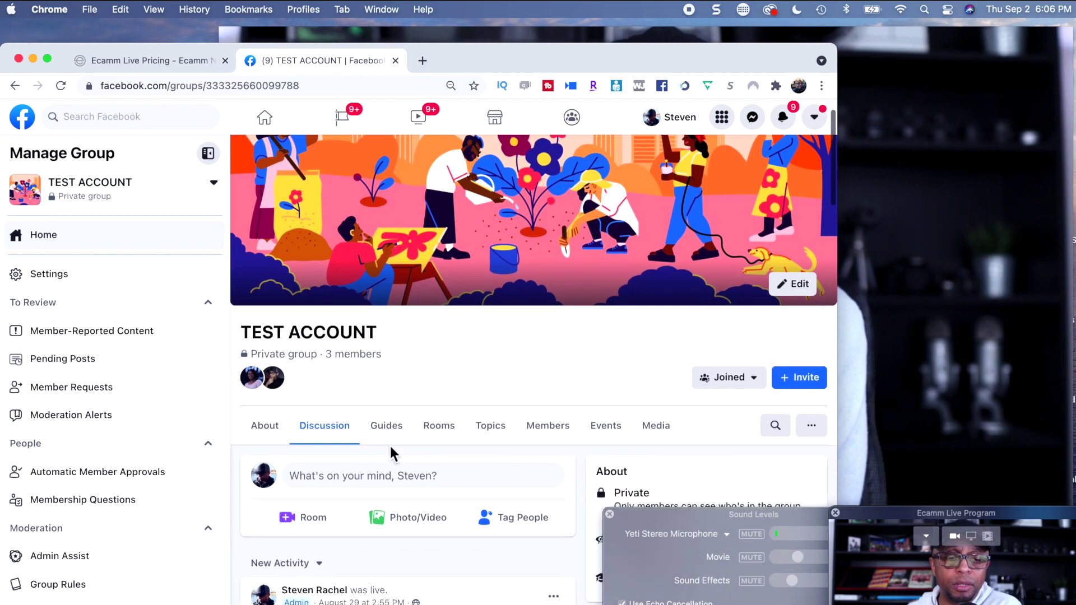
scroll(395, 394, "up", 3)
left_click(59, 89)
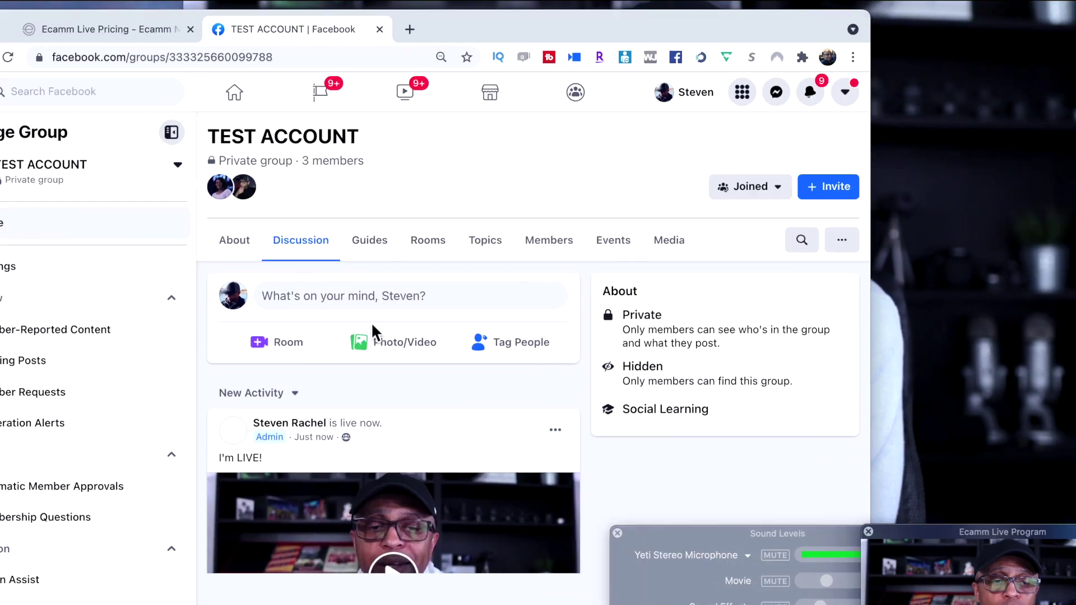
scroll(373, 330, "down", 2)
scroll(348, 348, "down", 4)
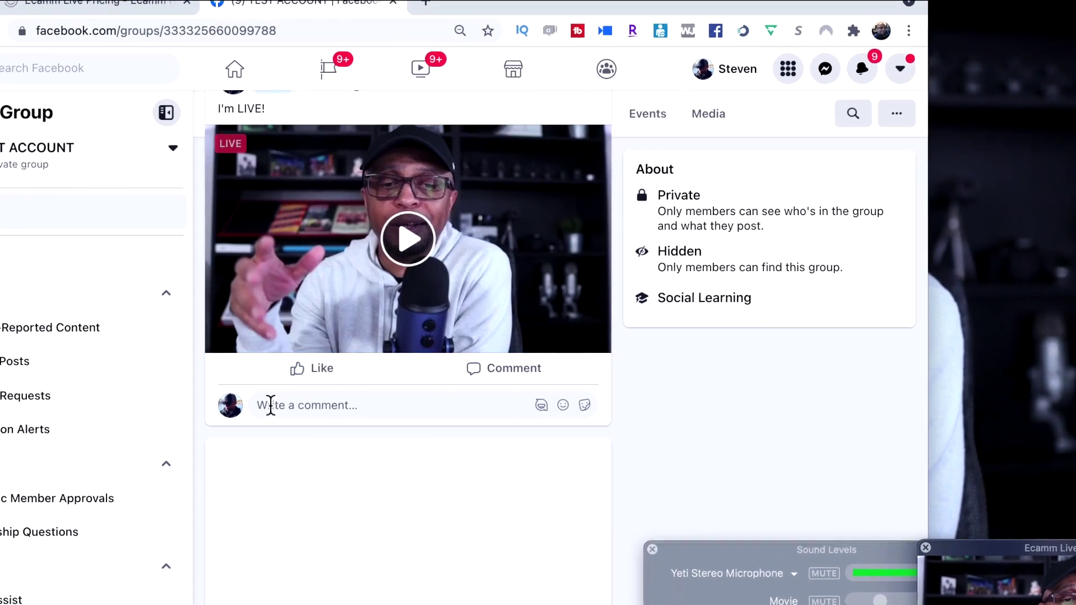
scroll(318, 318, "up", 2)
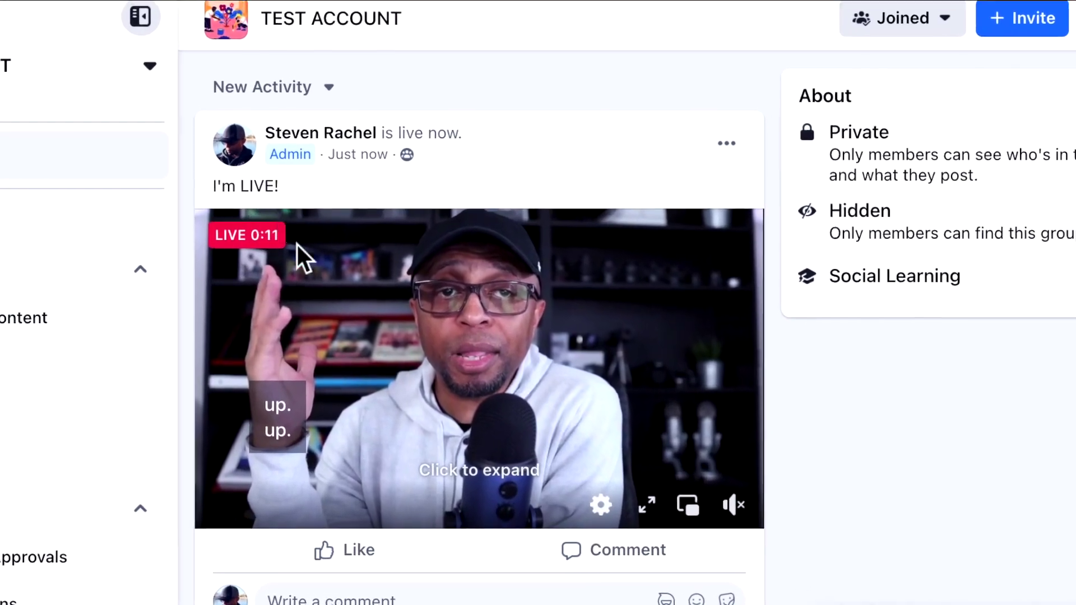
Step: Switch back to Ecamm Live, end the live broadcast and dismiss the broadcast summary
left_click(891, 343)
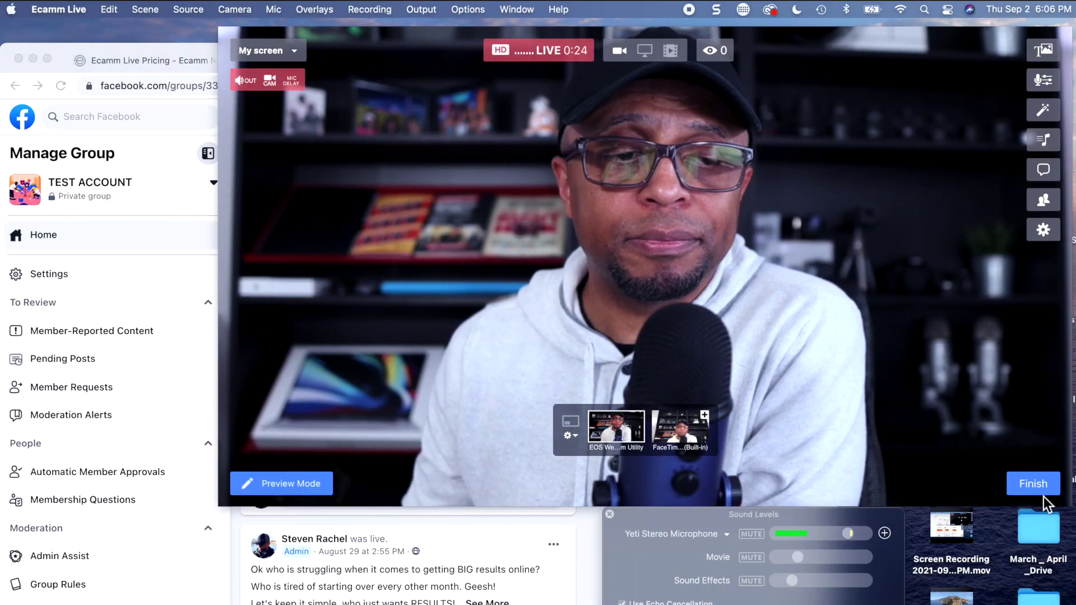
left_click(1031, 487)
left_click(1008, 486)
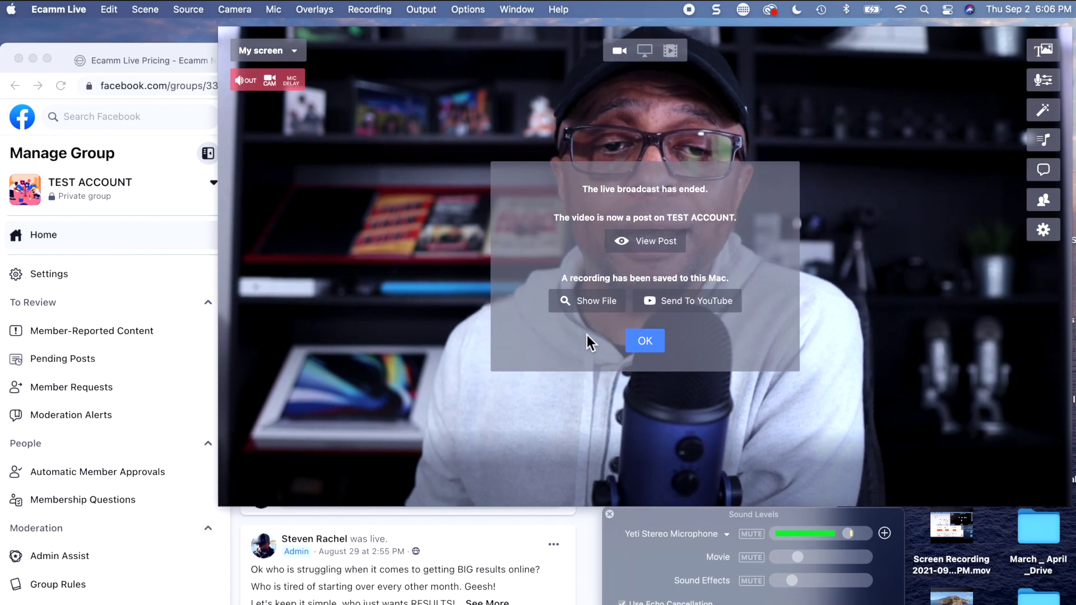
left_click(656, 341)
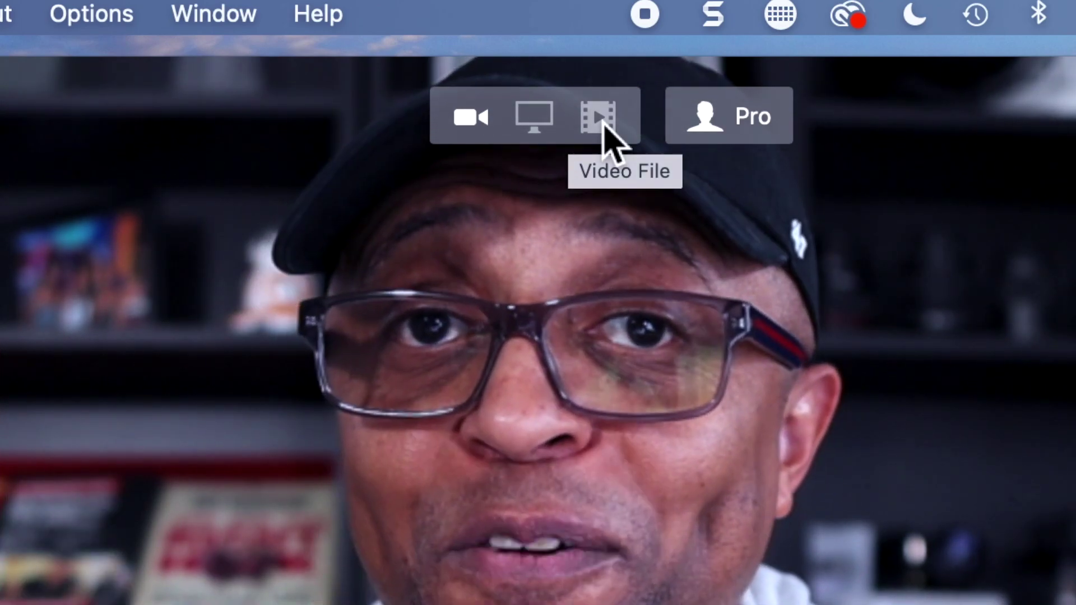
Step: Use the "7 Signs You Will Be Succ...sful.mov" file from the DESKTOP VIDEOS folder as the video file source
left_click(603, 123)
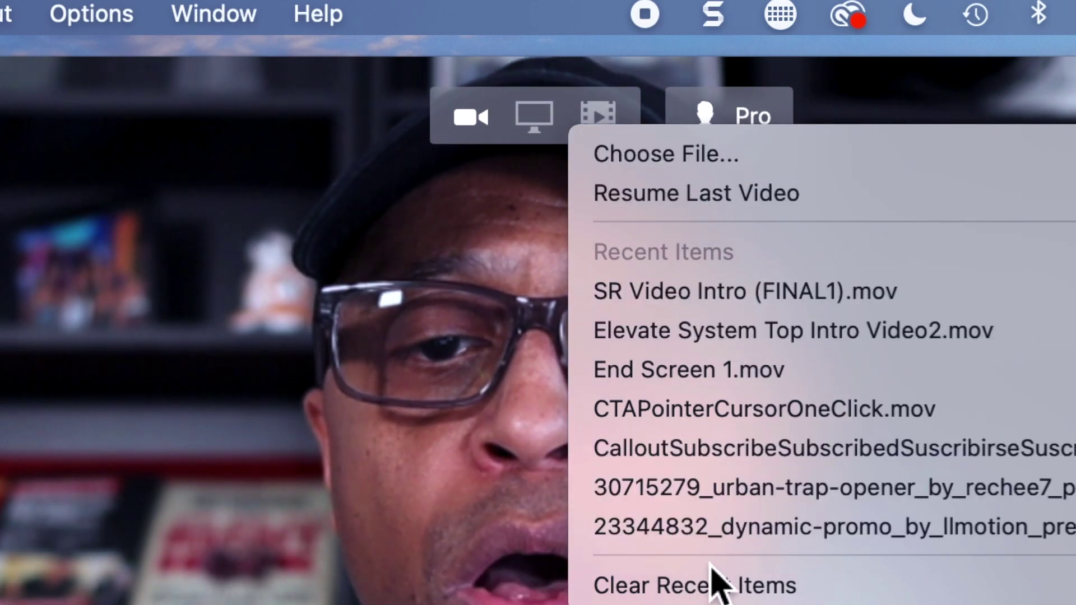
left_click(664, 159)
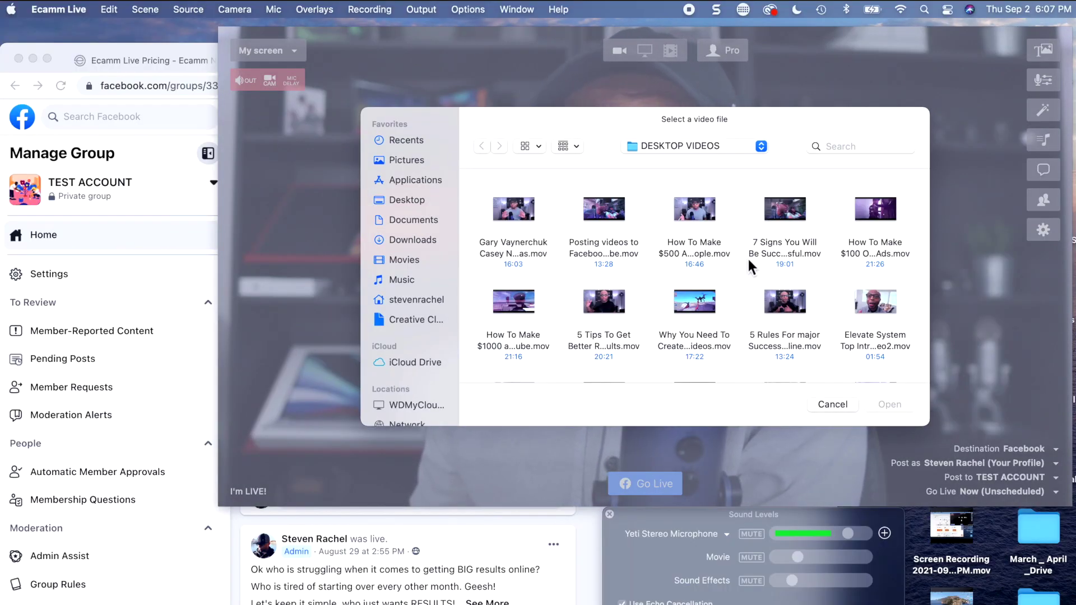
mouse_move(680, 304)
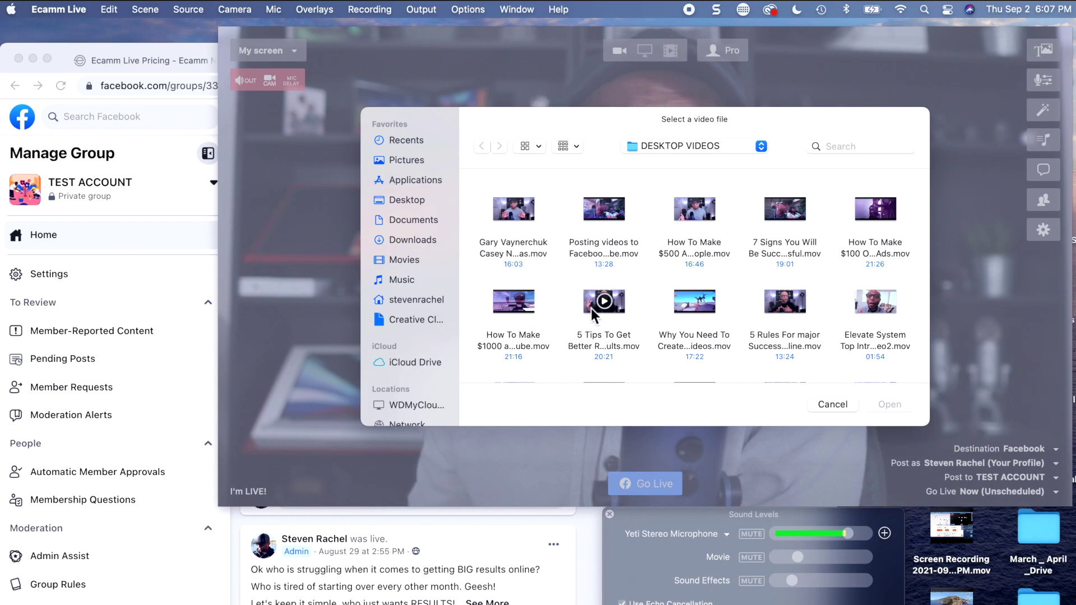
scroll(707, 324, "down", 1)
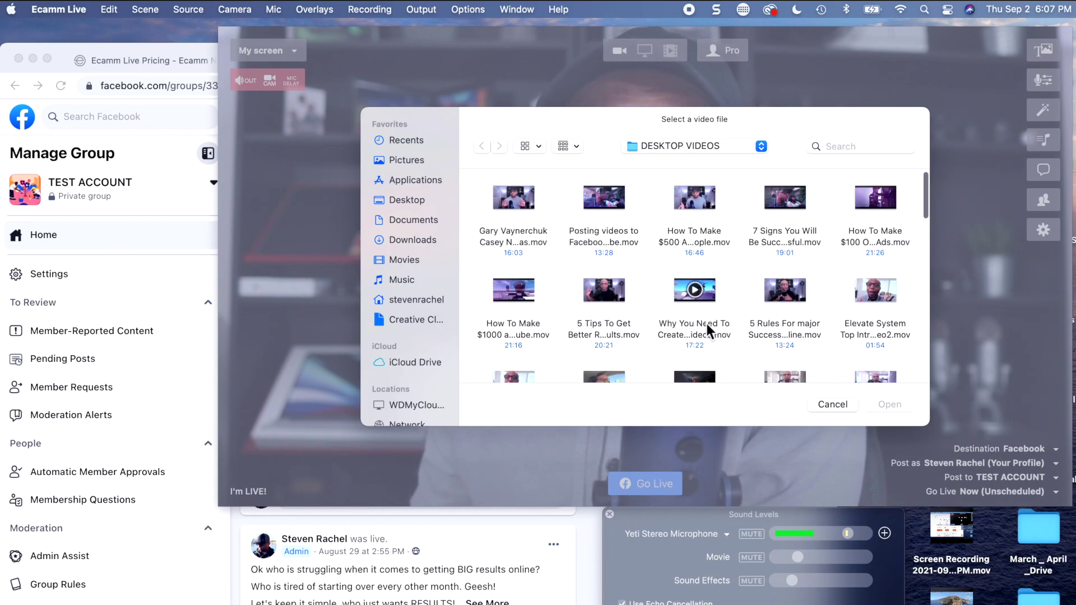
scroll(707, 324, "down", 3)
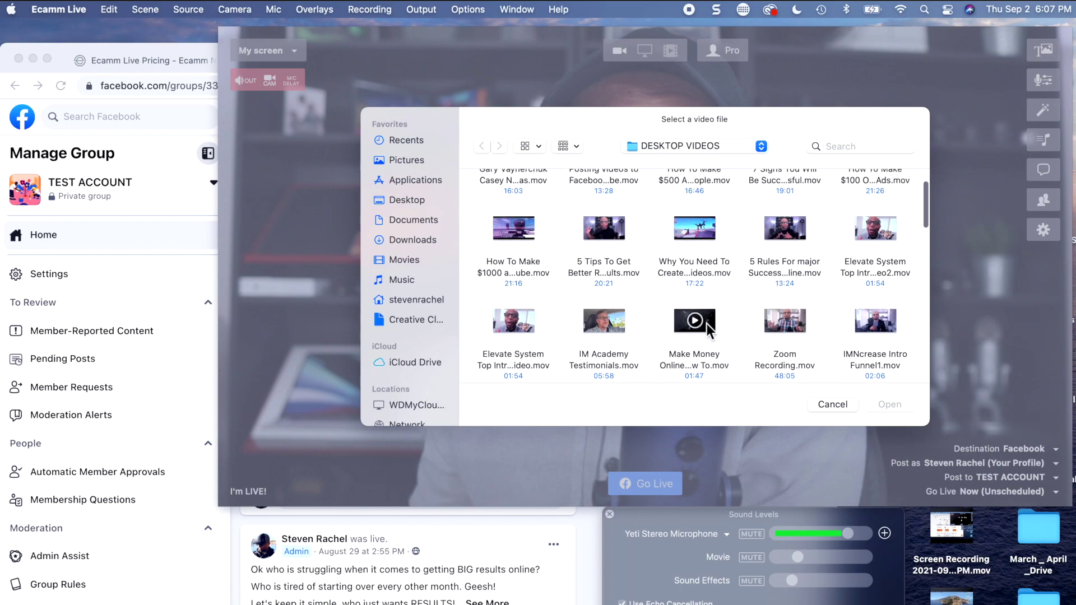
scroll(705, 321, "down", 1)
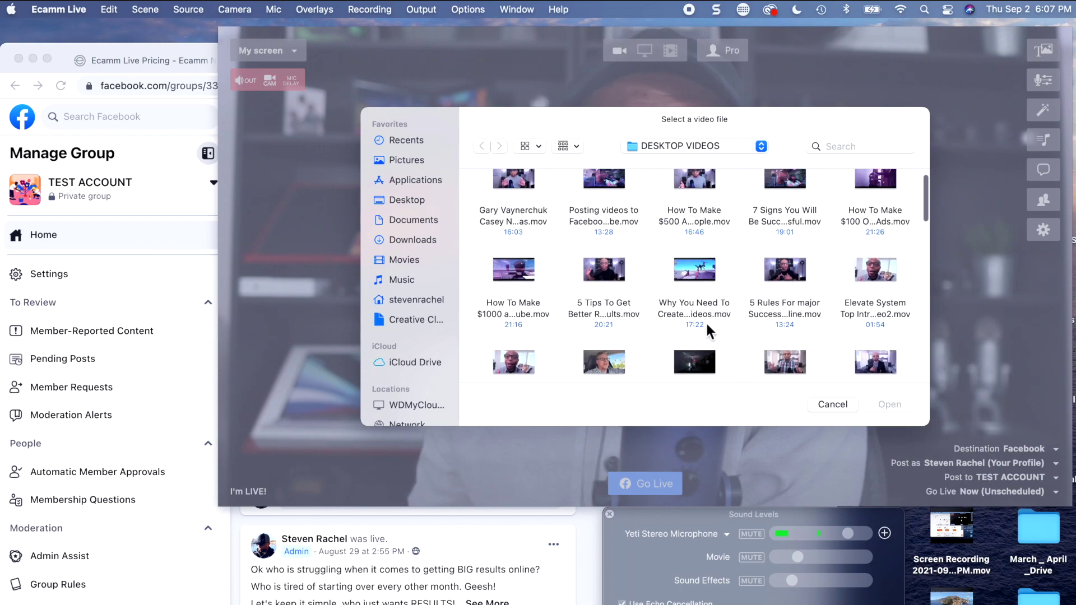
scroll(706, 322, "down", 5)
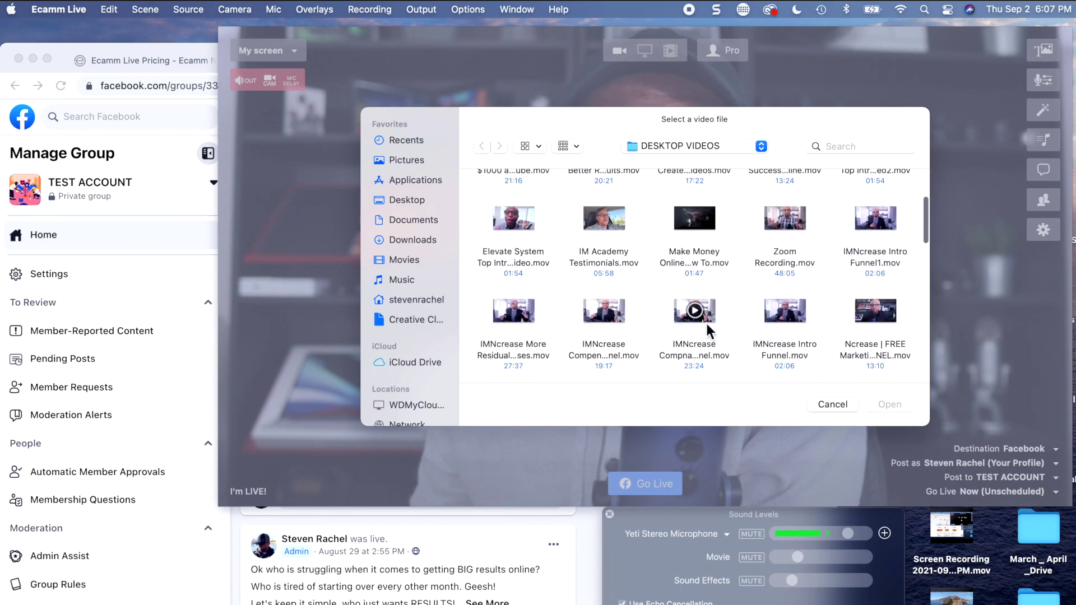
scroll(706, 325, "down", 3)
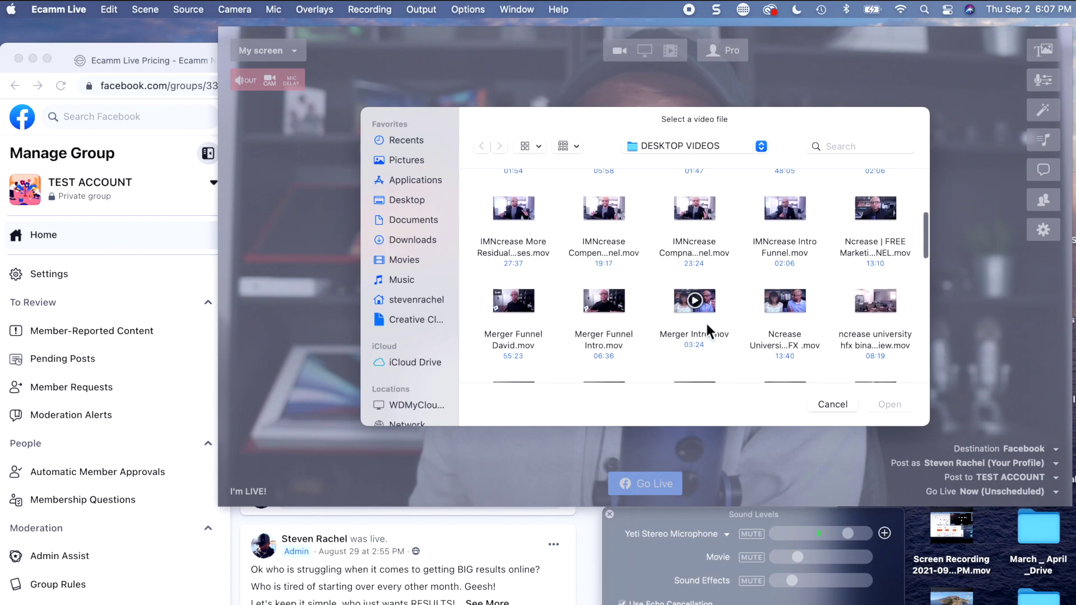
scroll(654, 322, "down", 6)
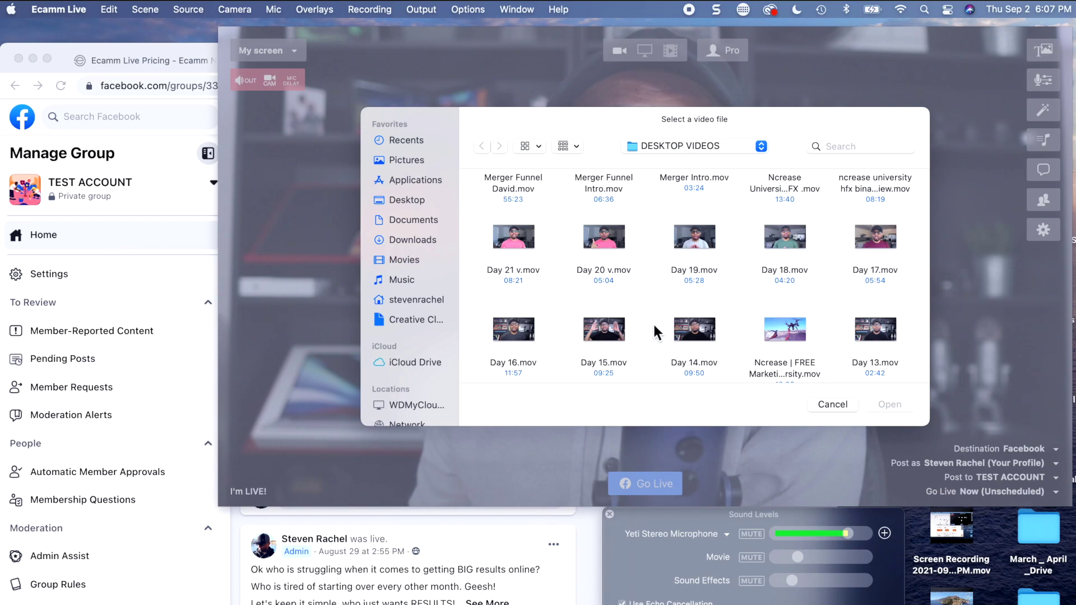
scroll(654, 322, "up", 10)
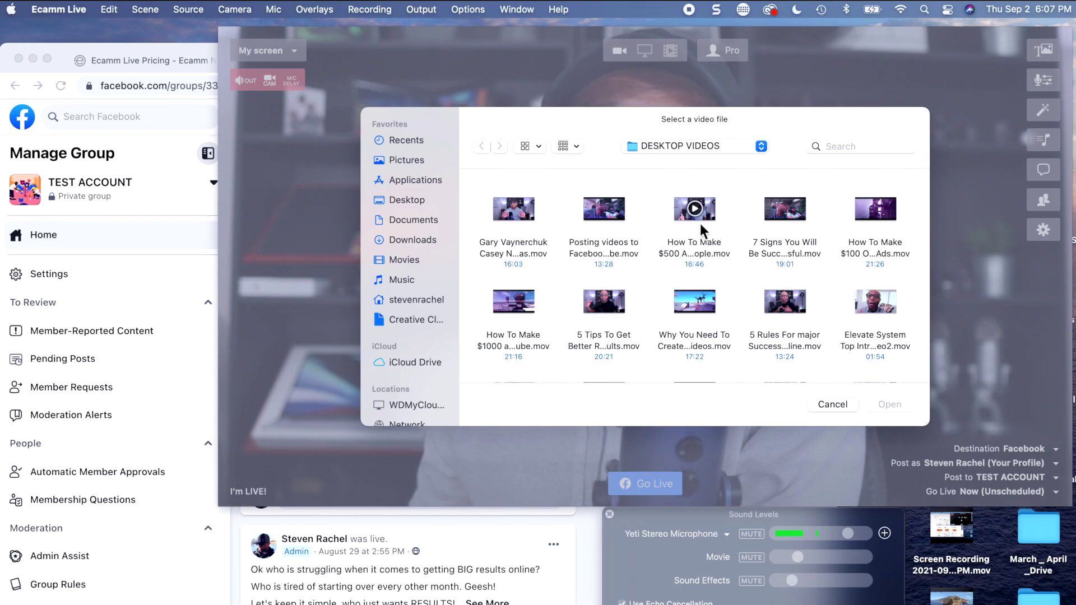
left_click(776, 218)
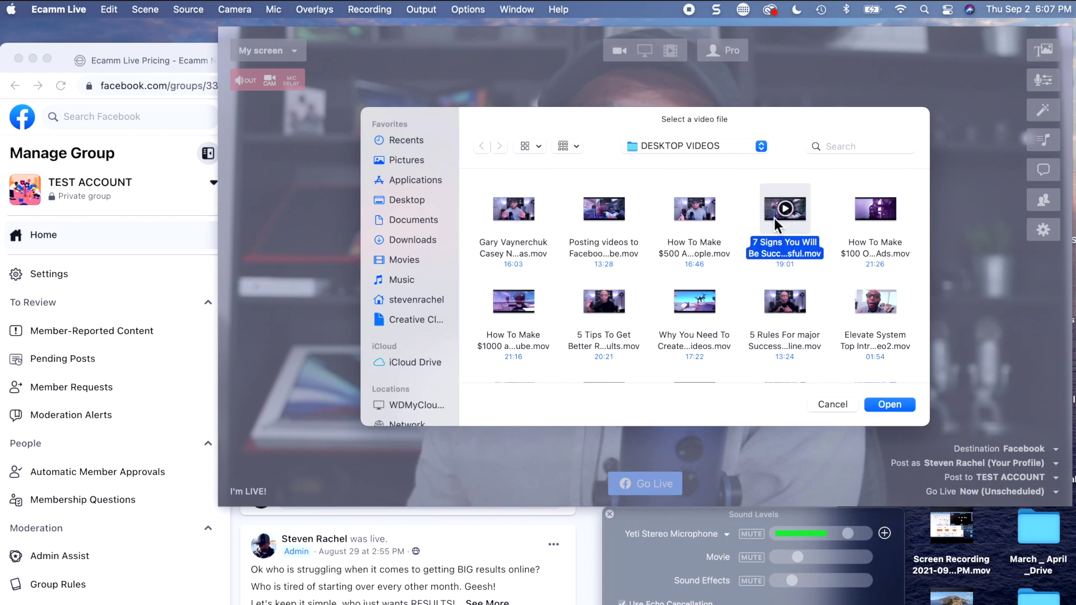
left_click(883, 405)
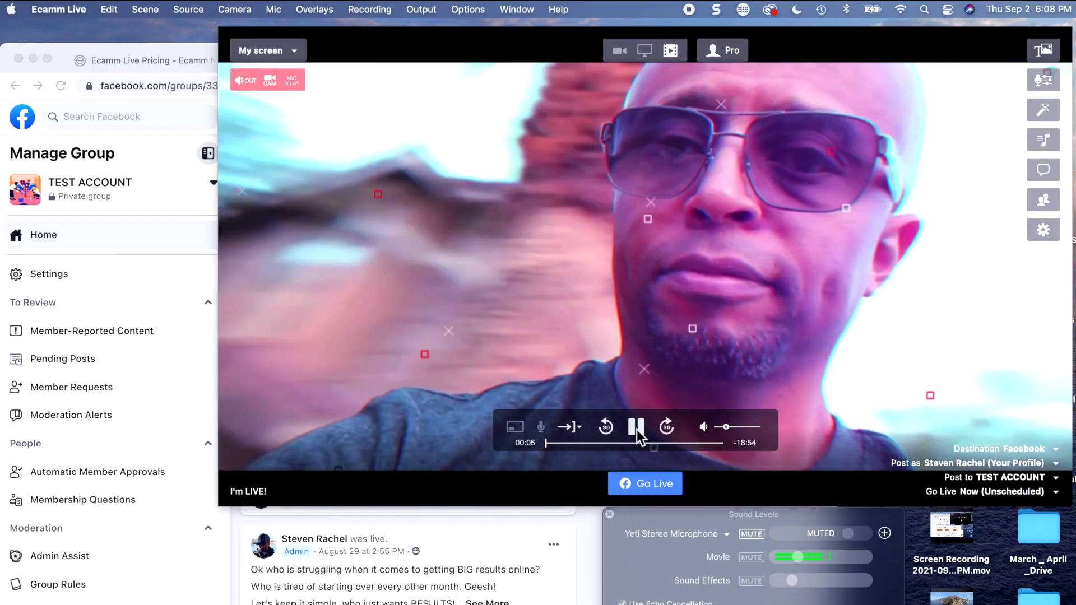
Step: Pause the video file and switch the source back to the camera
left_click(637, 428)
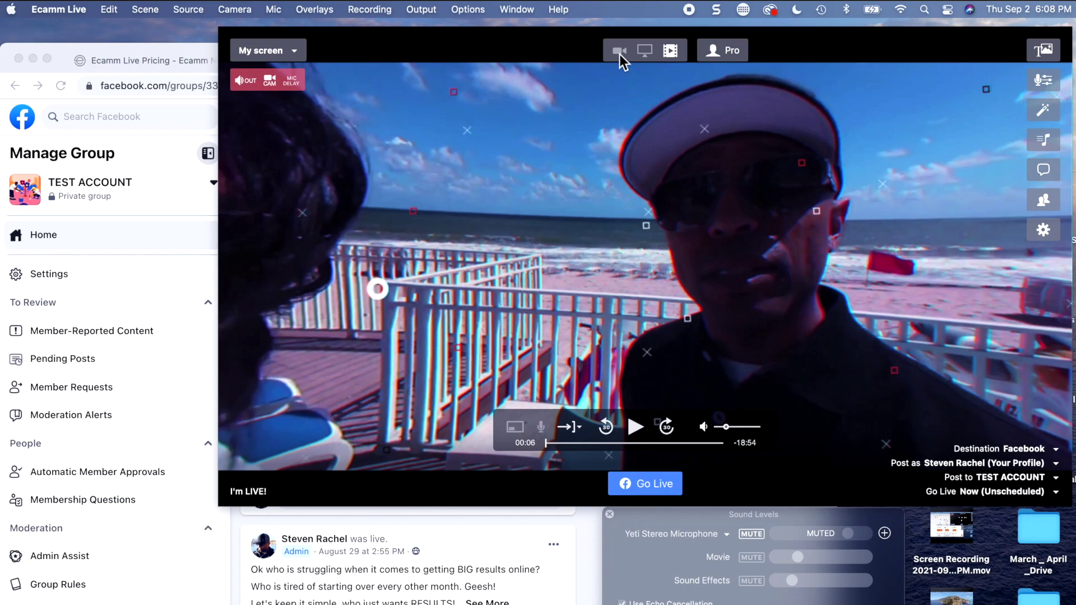
left_click(620, 54)
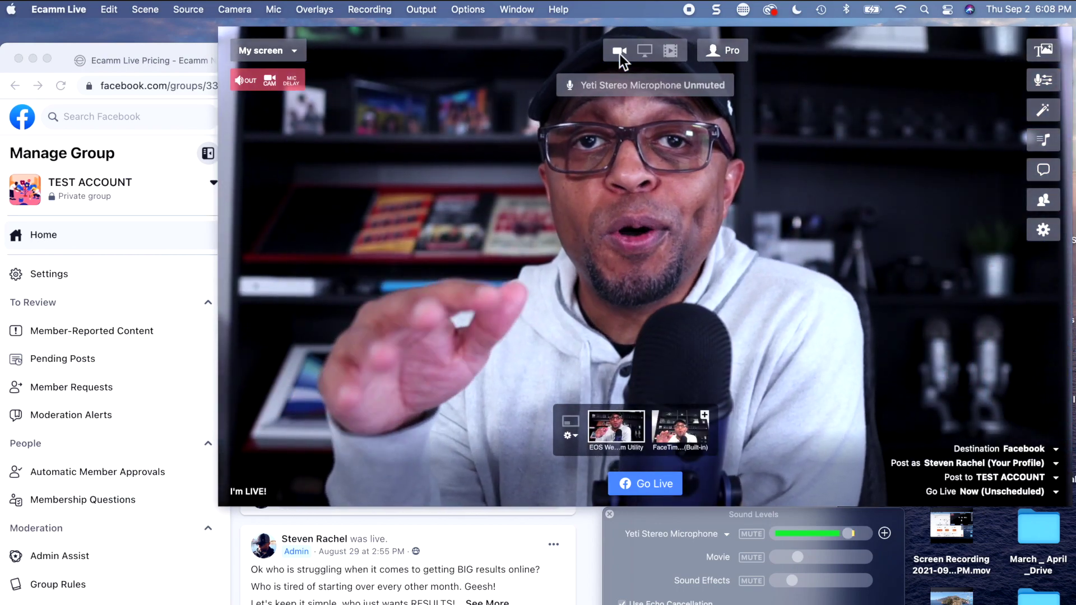
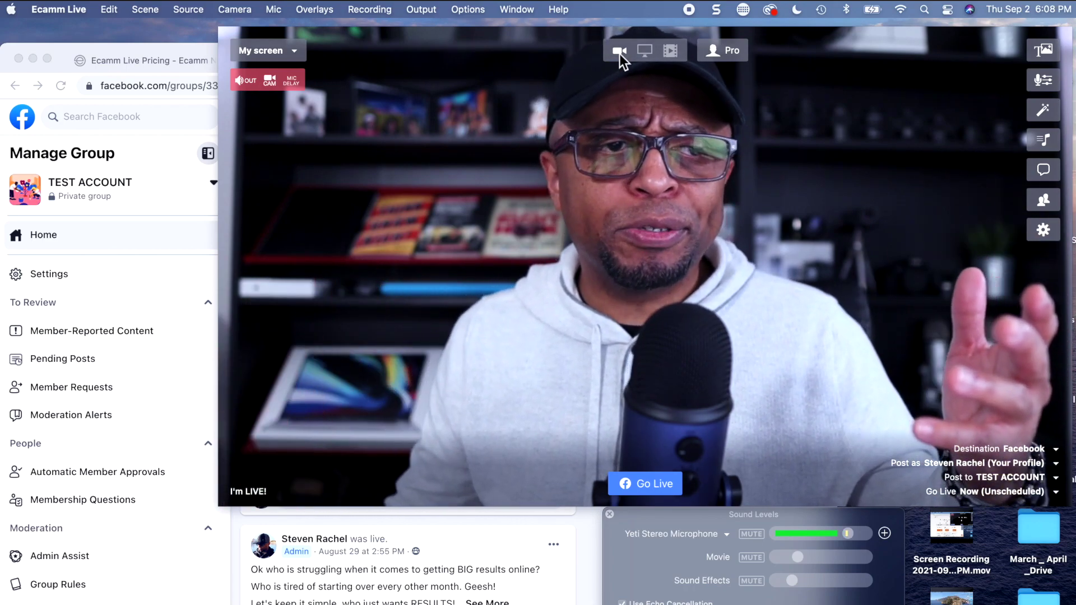
Step: Switch to Chrome, close the Facebook group tab, and close the remaining window with the Ecamm pricing page
left_click(179, 203)
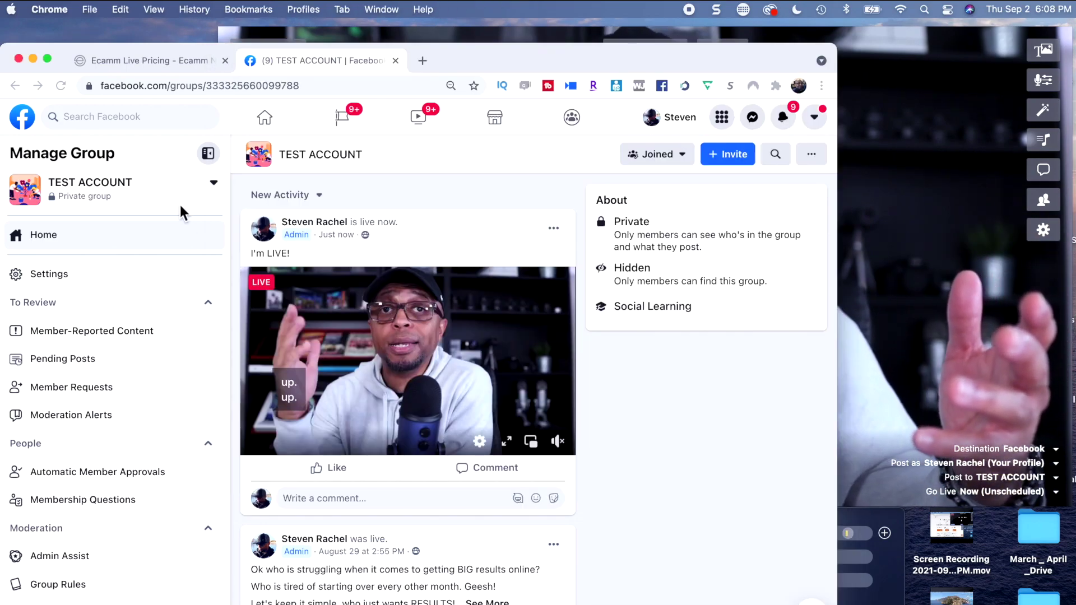
left_click(395, 61)
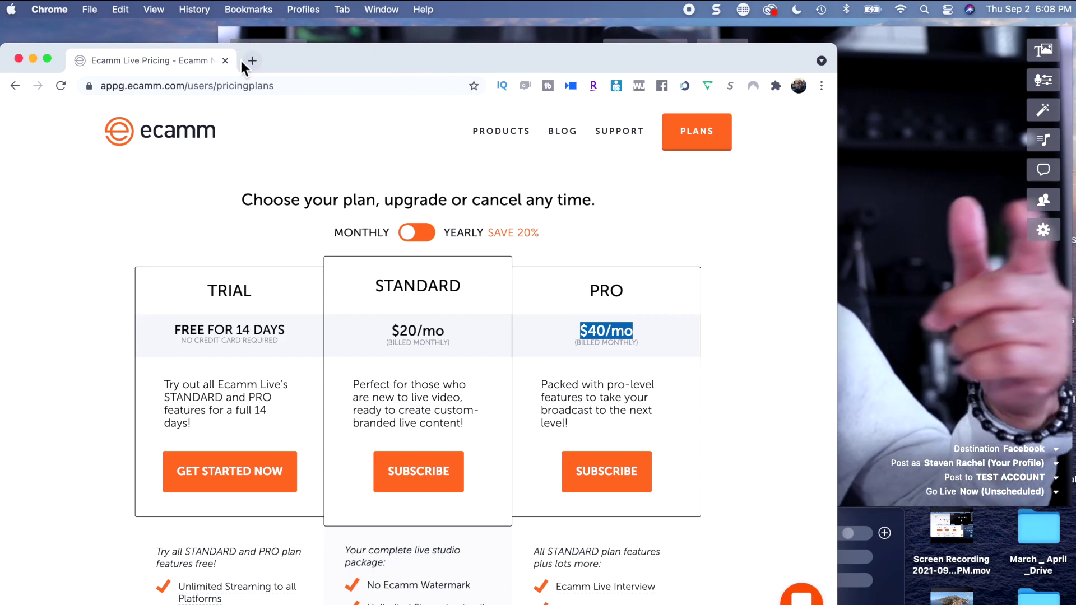
left_click(18, 59)
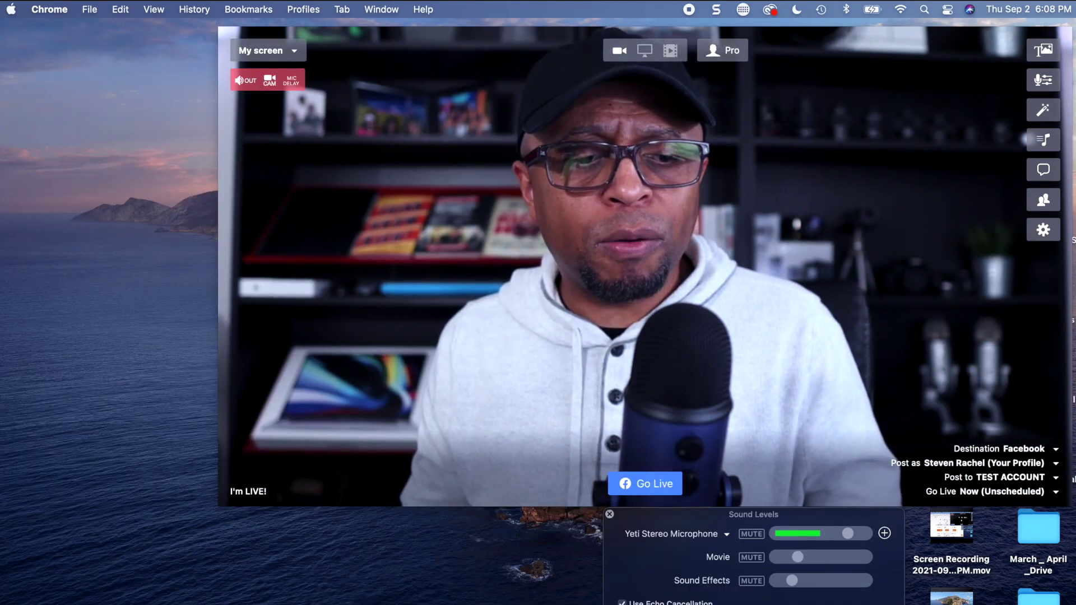
Step: Quit Chrome completely so that only Ecamm Live remains in front
right_click(352, 603)
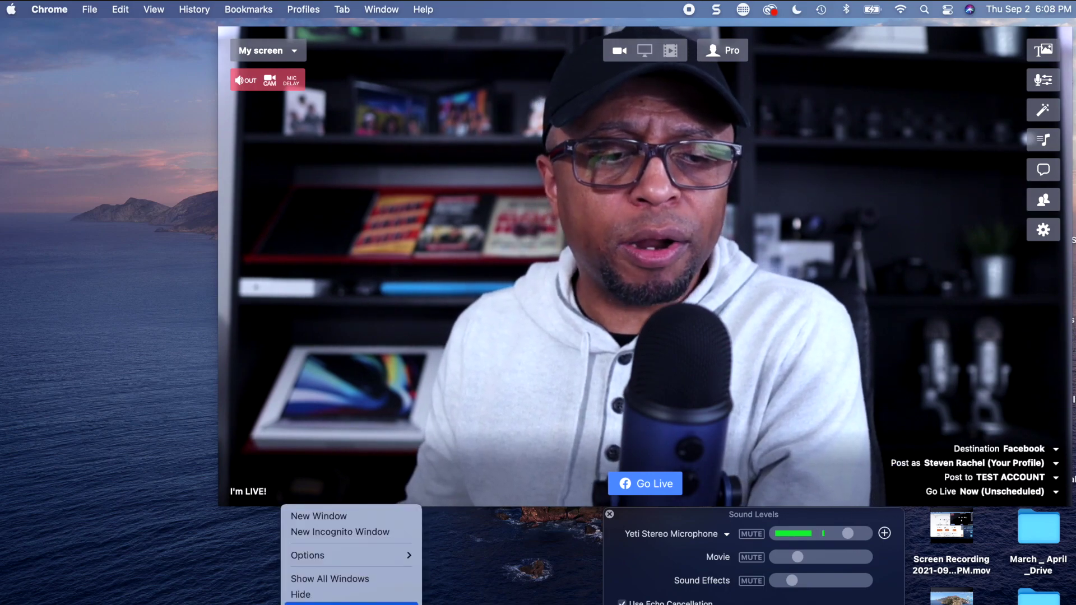
left_click(351, 603)
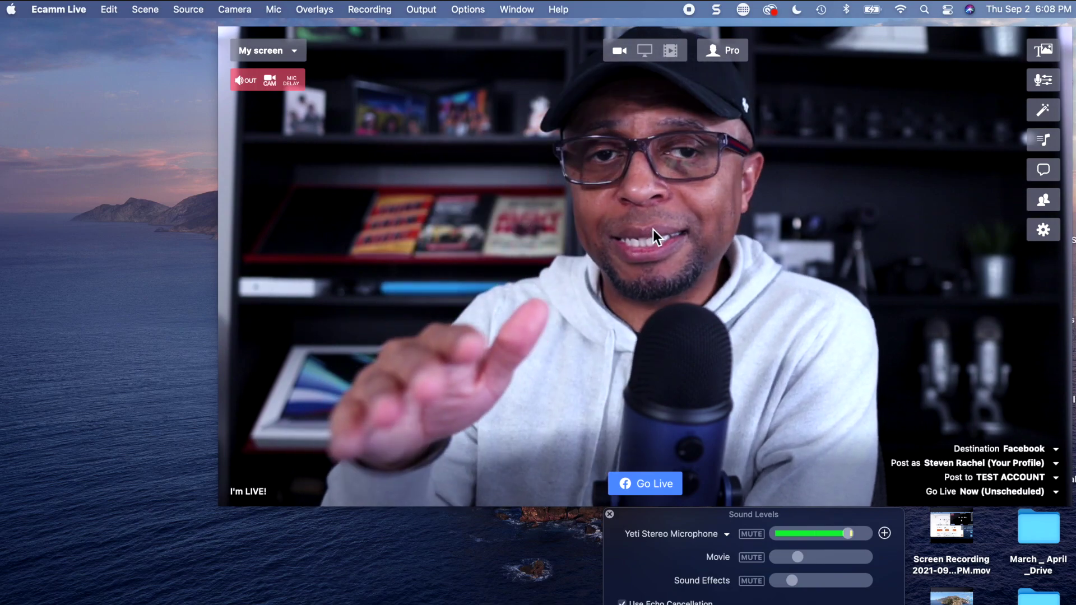
Step: Resume the last video file as the source, pause it at 00:00, and switch the source back to the camera
mouse_move(857, 182)
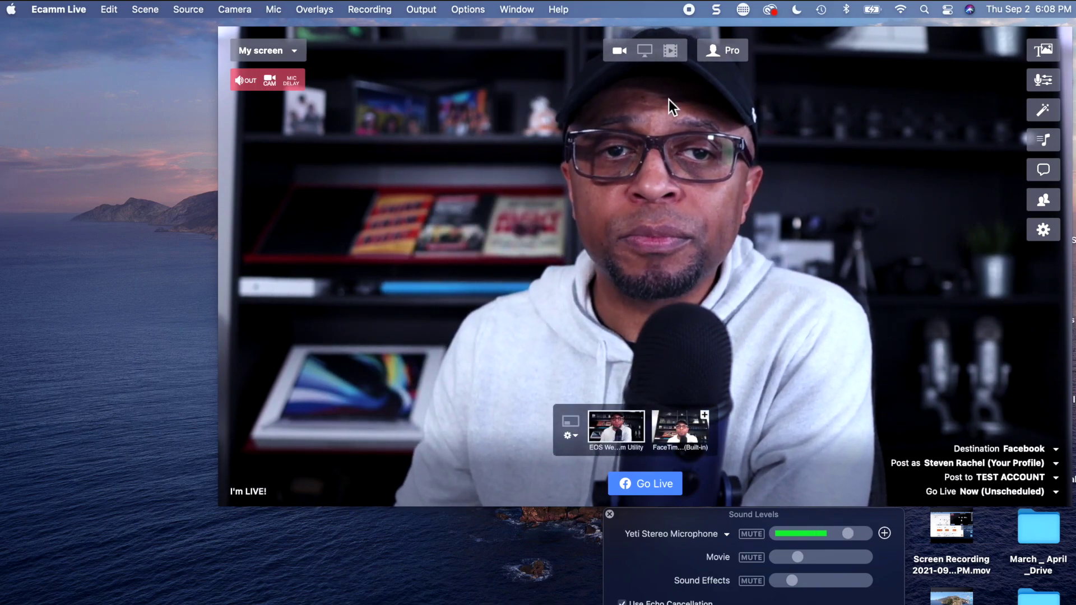
left_click(670, 52)
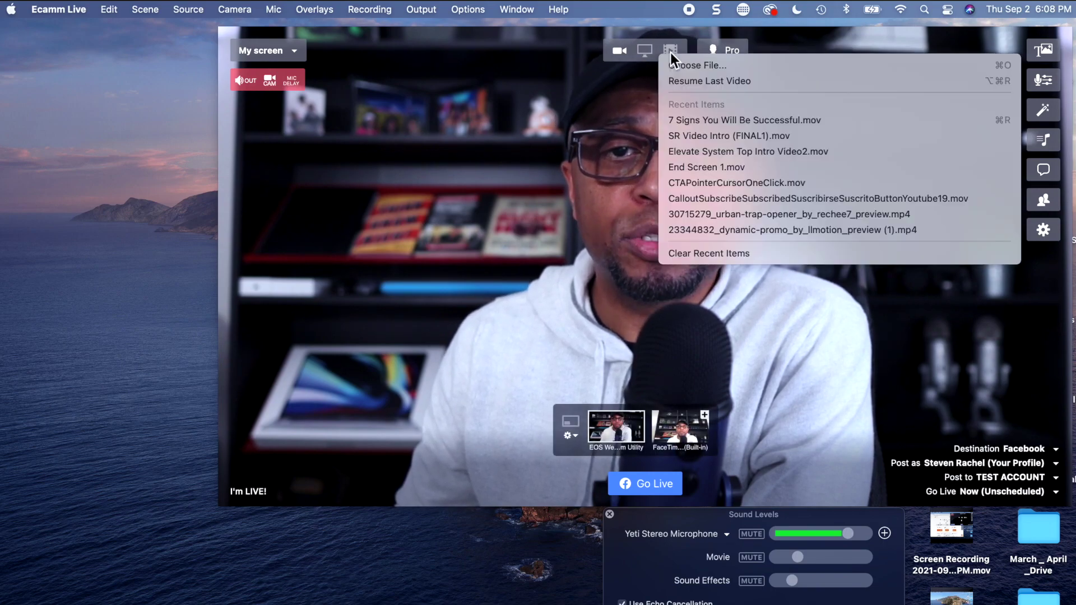
left_click(697, 83)
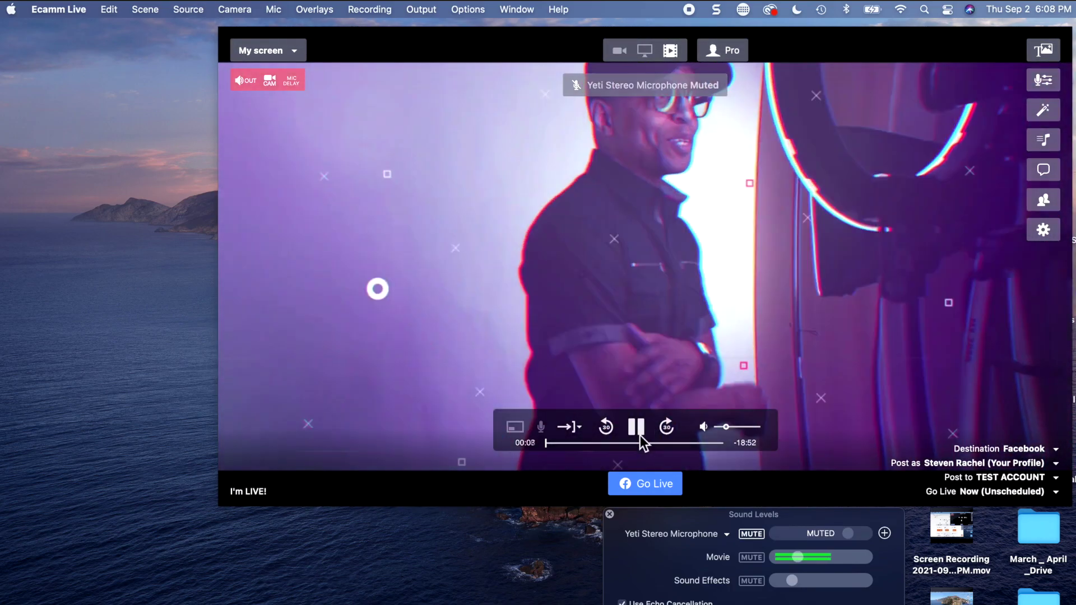
left_click(635, 427)
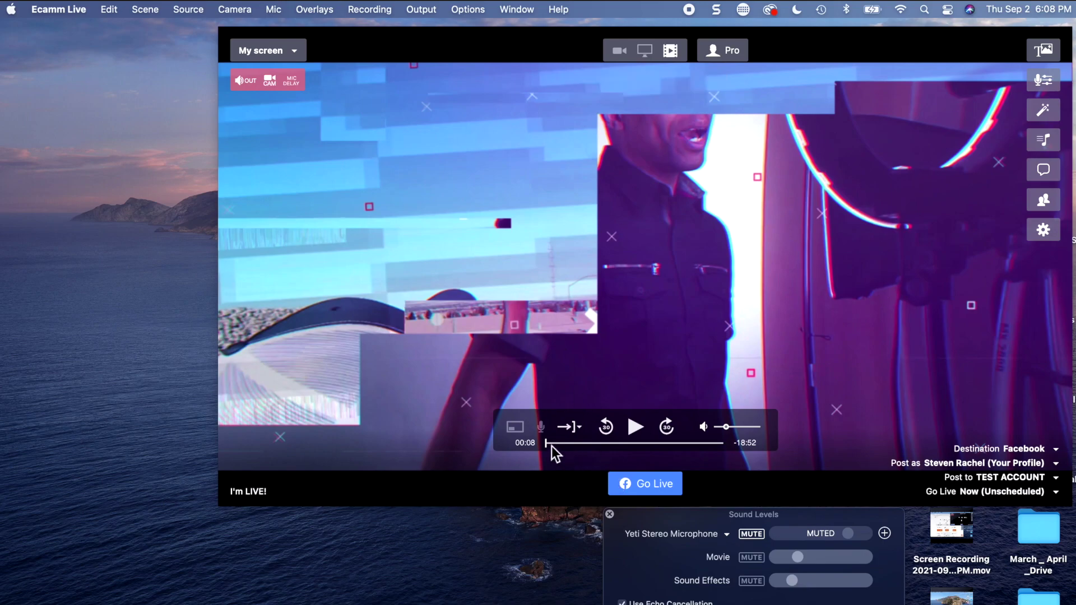
left_click_drag(551, 447, 625, 446)
left_click_drag(549, 446, 545, 448)
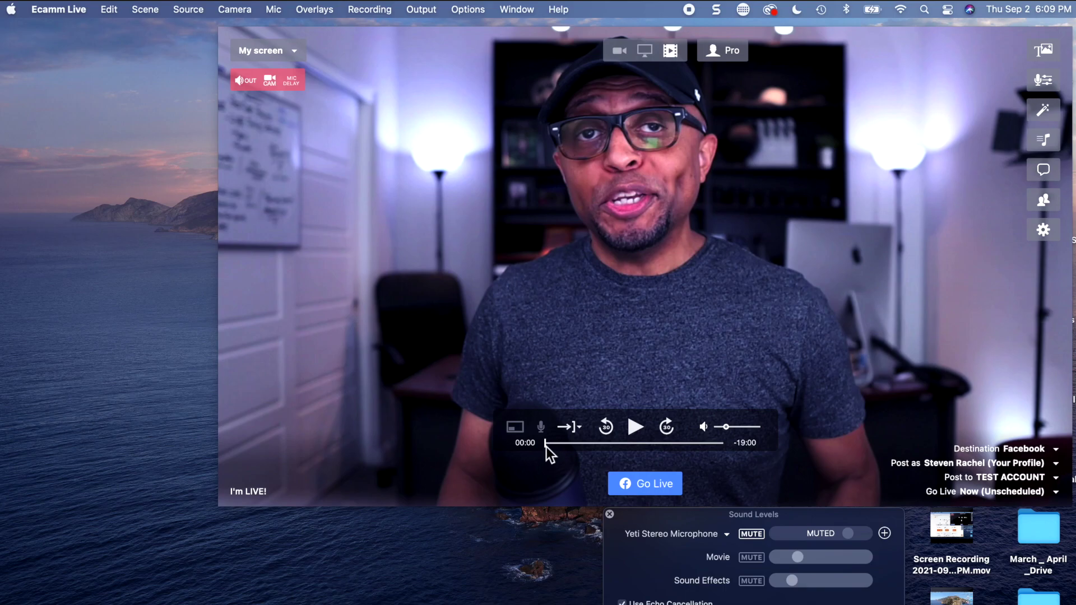
mouse_move(546, 446)
left_mouse_down()
mouse_move(572, 444)
mouse_move(563, 445)
mouse_move(581, 415)
mouse_move(563, 444)
mouse_move(664, 448)
mouse_move(556, 450)
left_mouse_up()
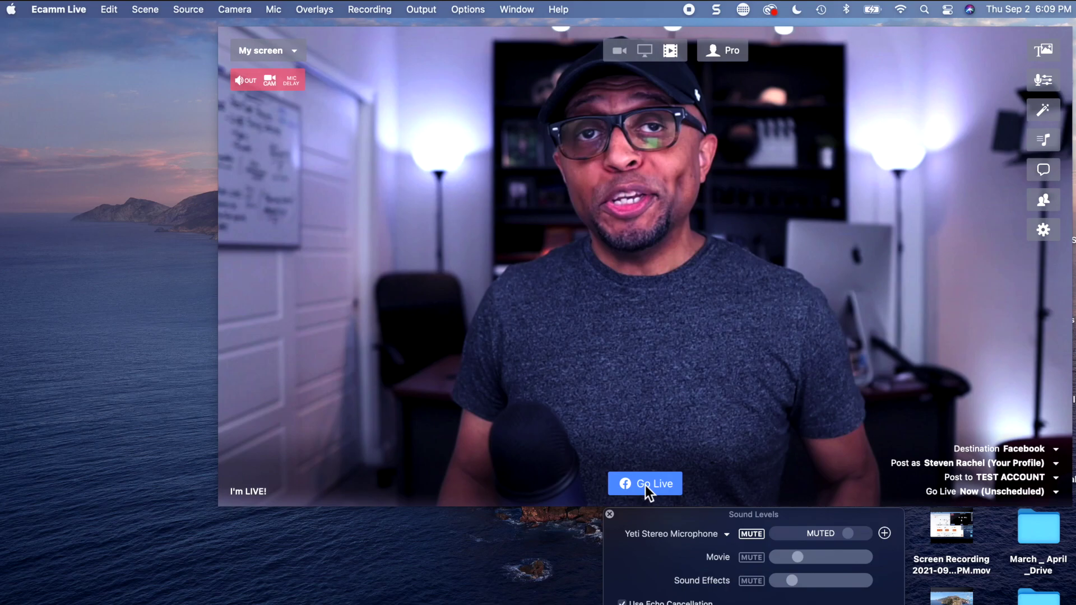
left_click(620, 52)
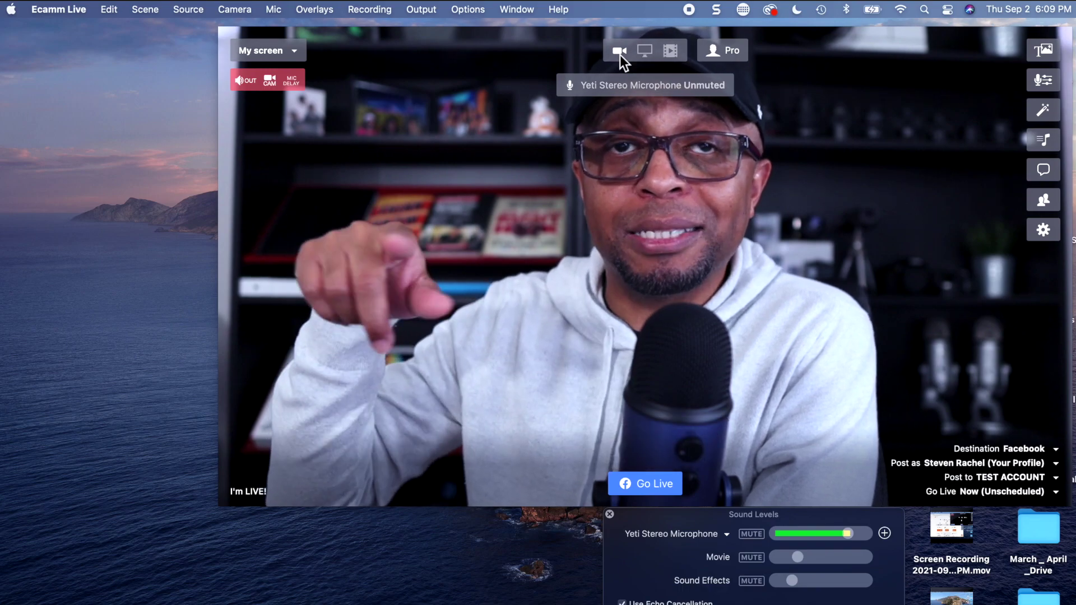
Step: Bring the last video file back as the source, and hold it paused at its 00:00 start
left_click(670, 53)
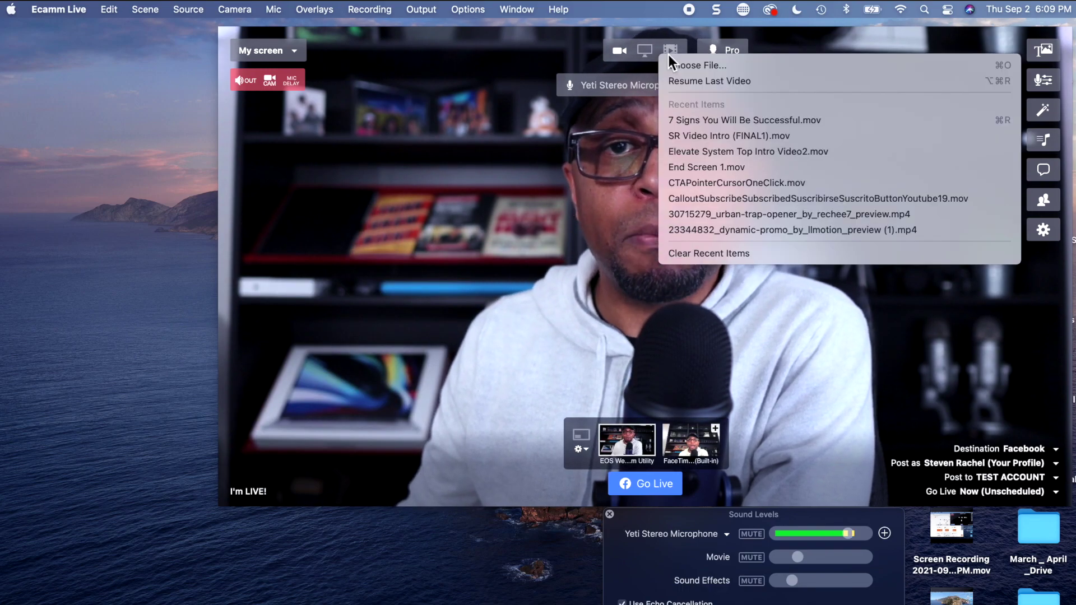
left_click(694, 79)
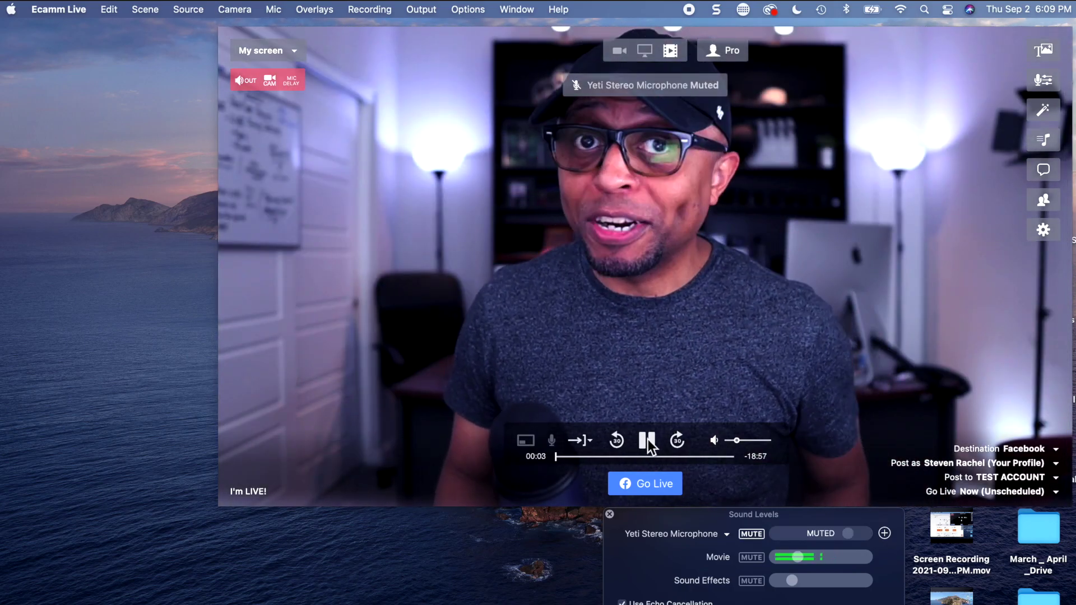
left_click(647, 439)
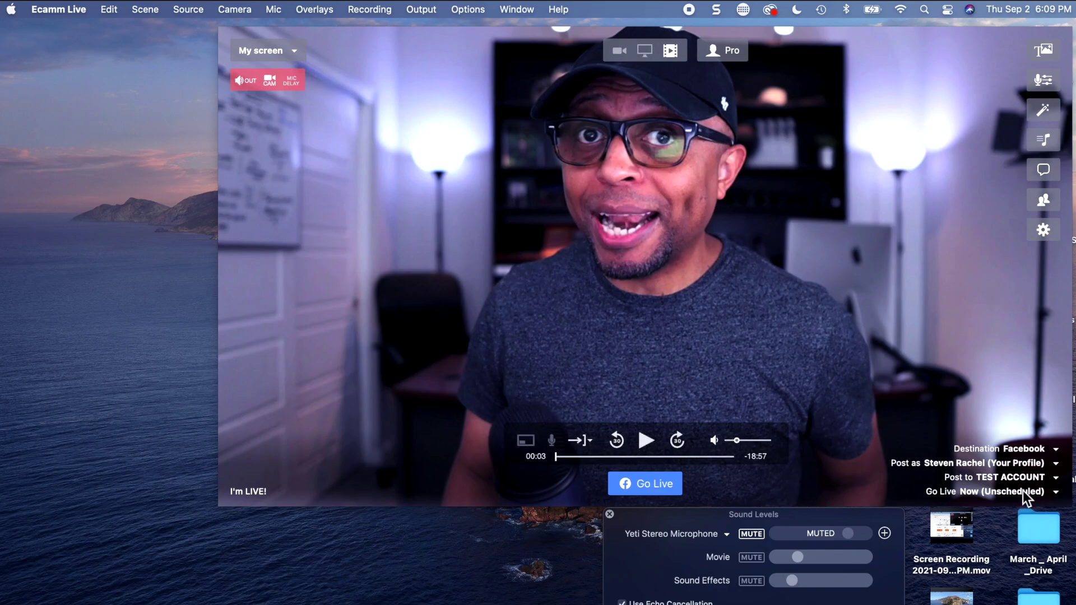
left_click(557, 460)
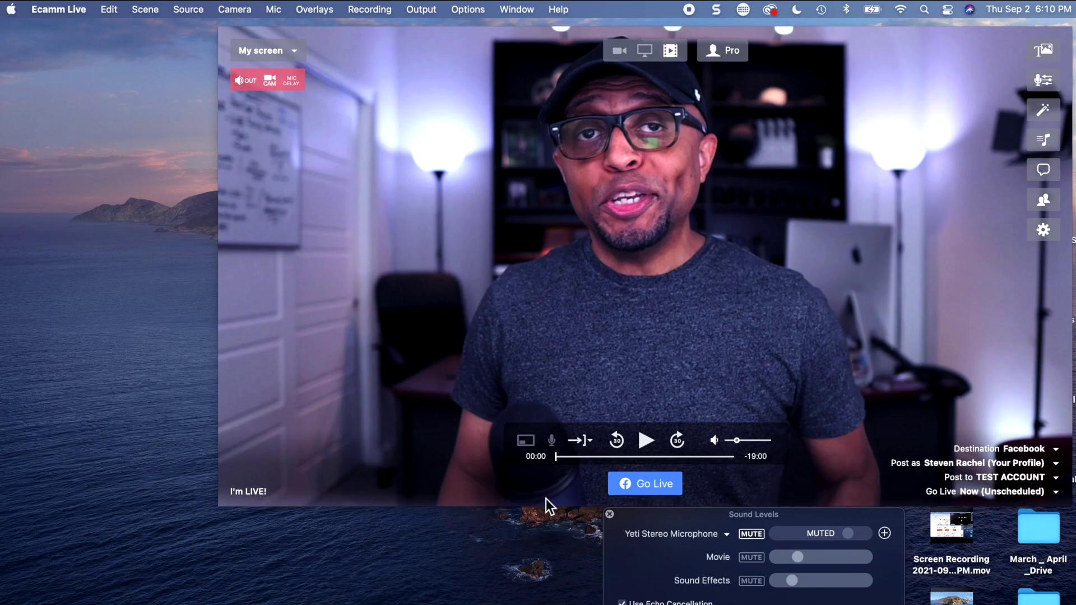
Step: Go live to the TEST ACCOUNT Facebook group with the video file playing, and mute the computer's sound
left_click(648, 486)
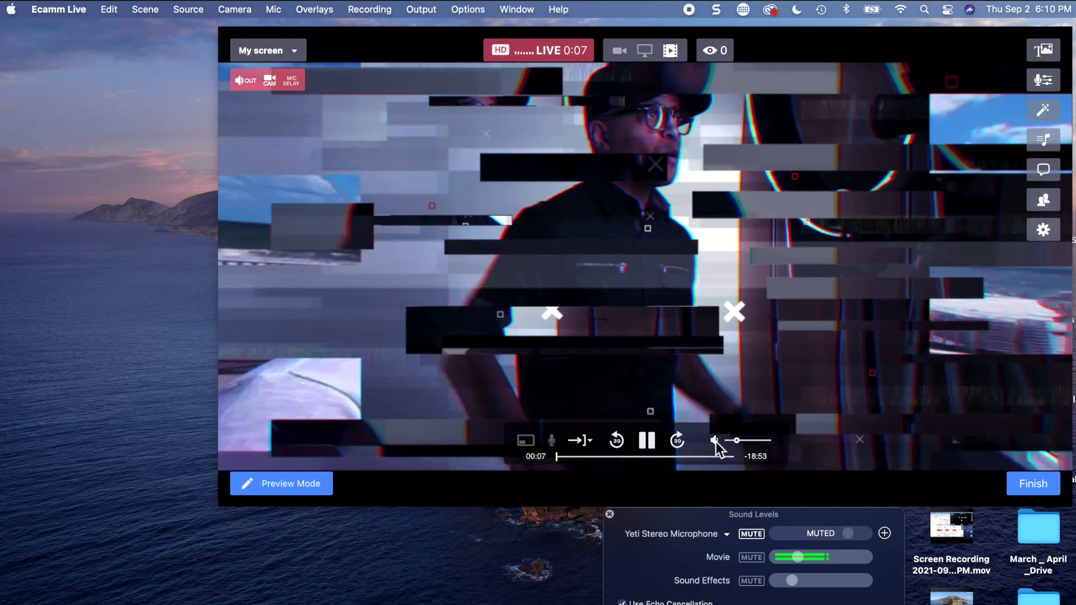
key("XF86AudioMute")
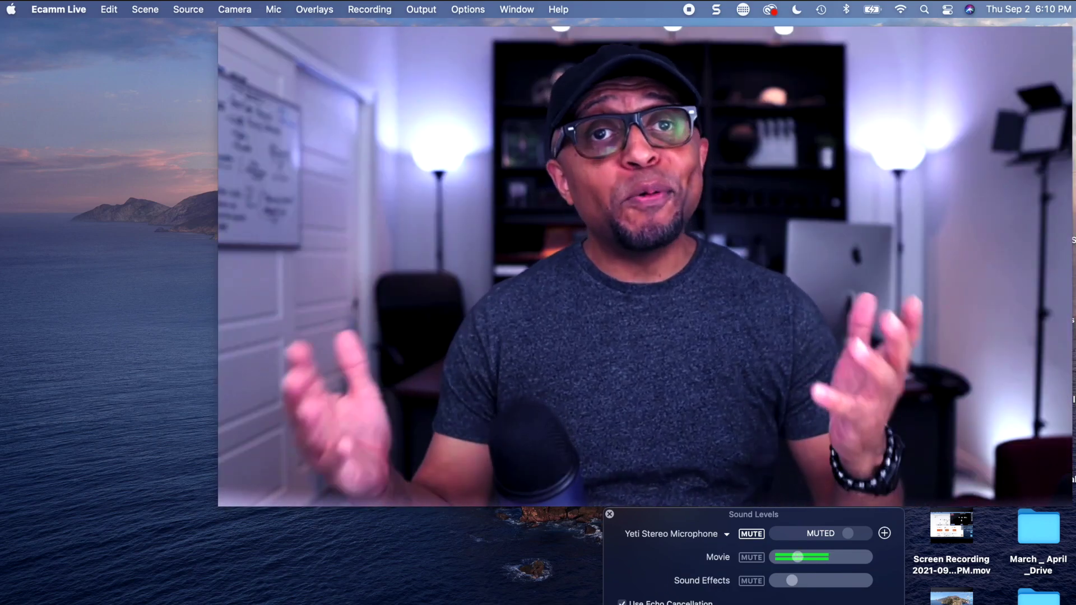
Step: Switch to Chrome, search Facebook for "test account", open the TEST ACCOUNT group and examine the live post in its feed
left_click(300, 604)
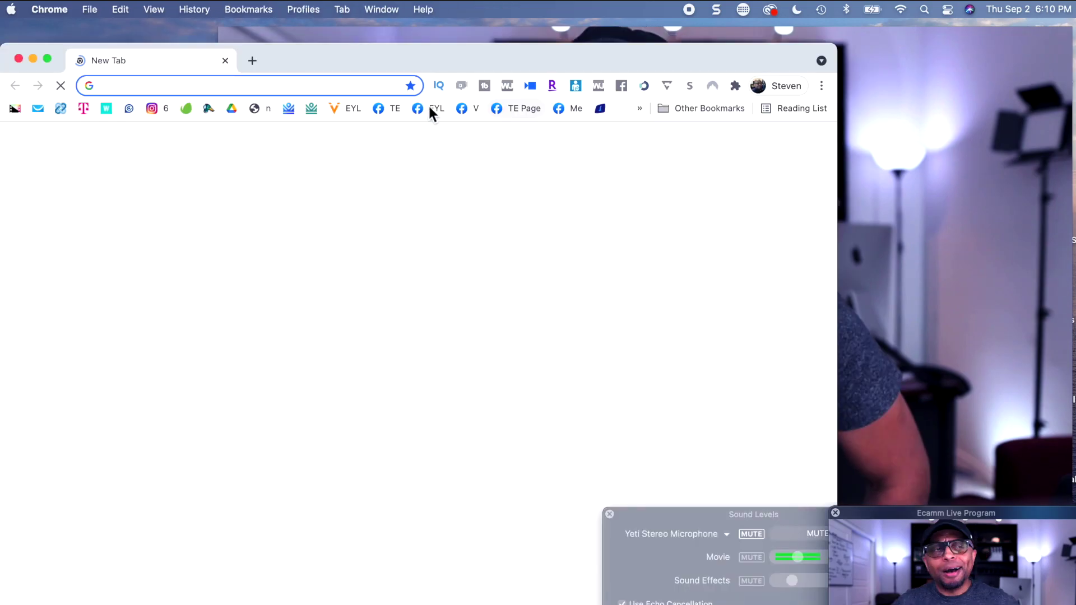
left_click(576, 109)
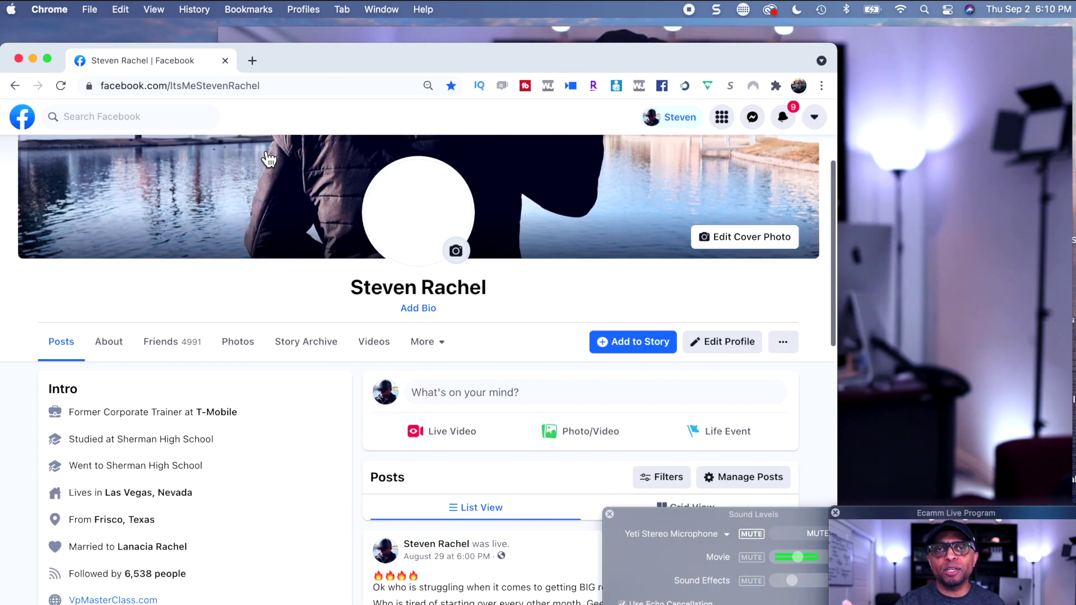
left_click(161, 120)
type("test ac")
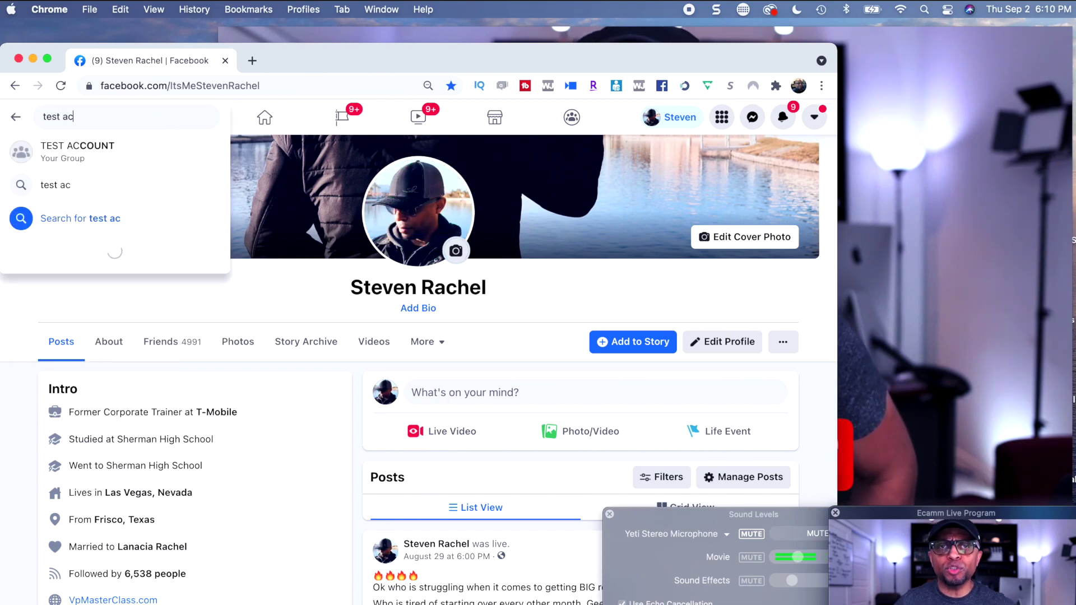
type("count")
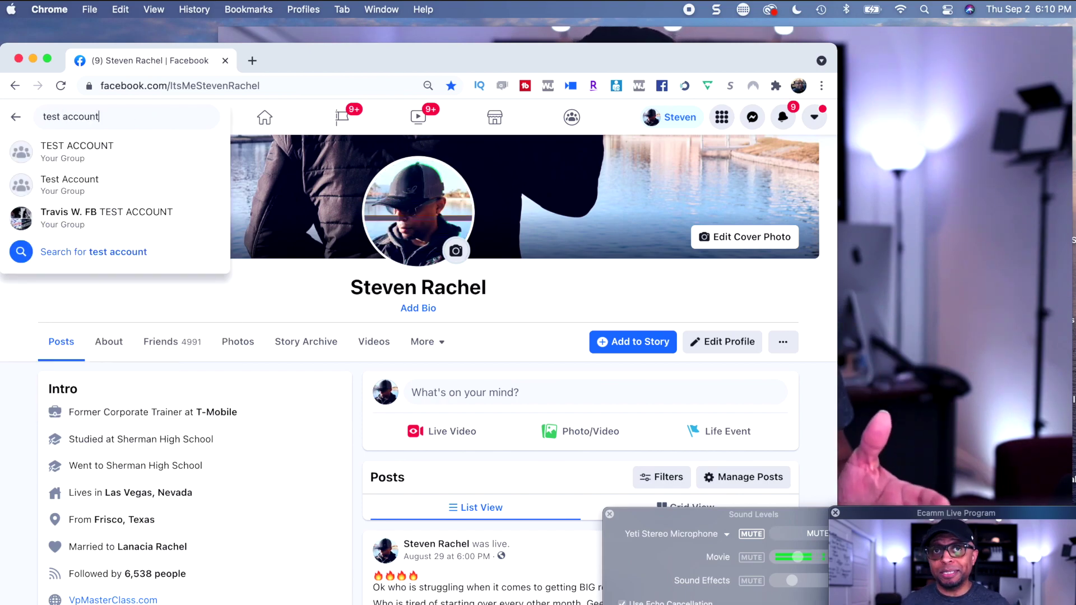
left_click(158, 155)
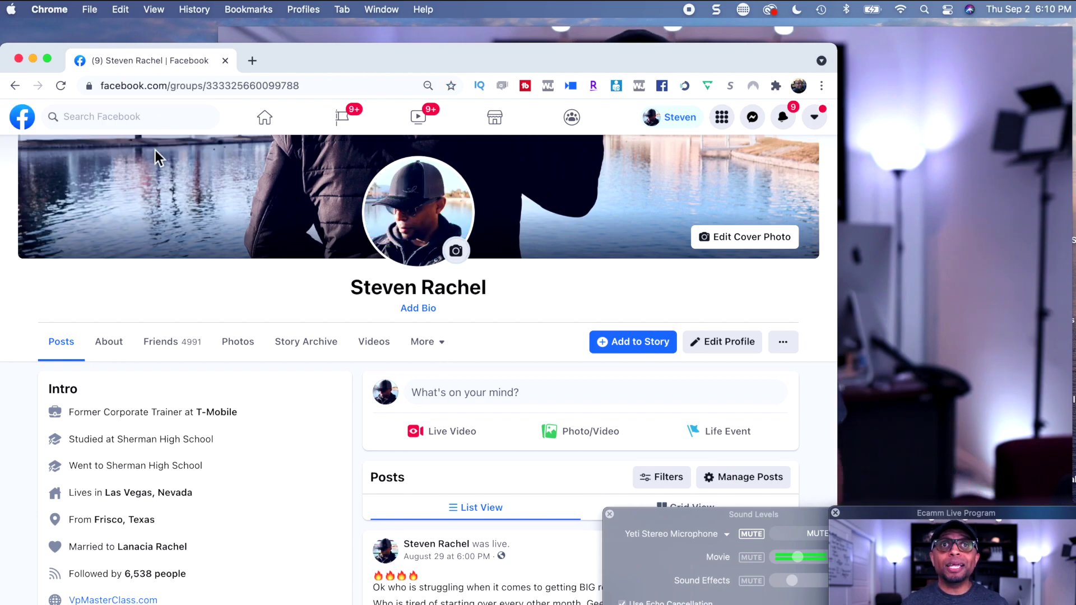
scroll(334, 275, "down", 3)
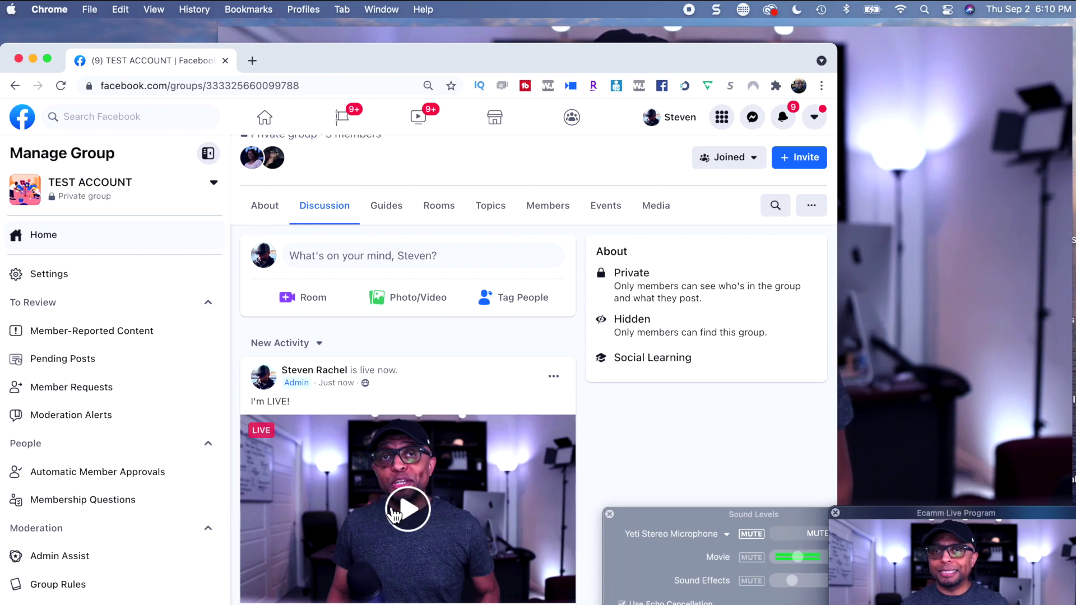
mouse_move(898, 241)
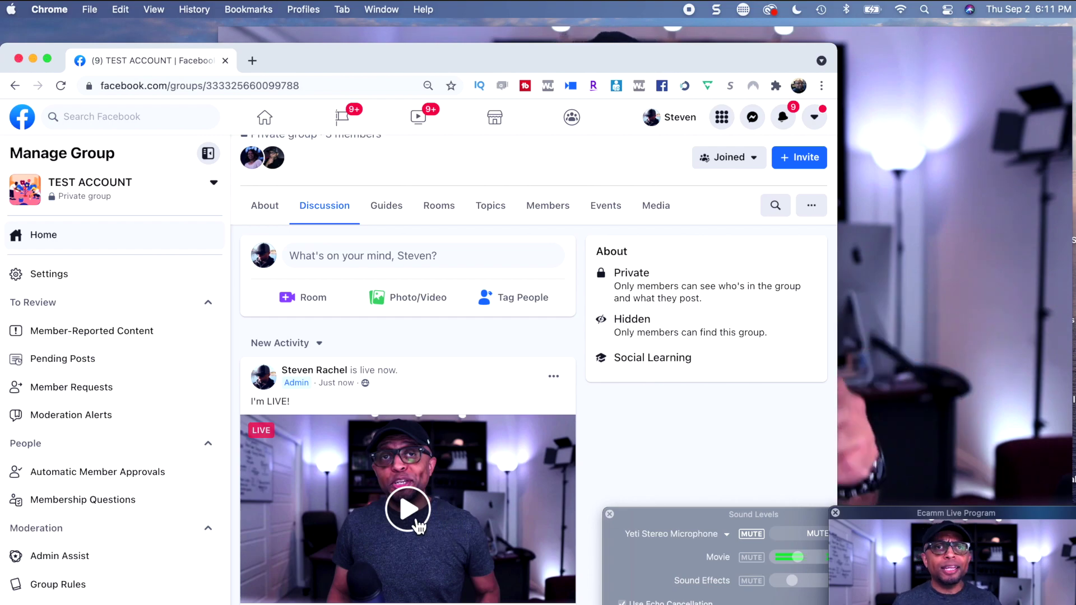
Step: Close the Facebook group window and quit Chrome
left_click(18, 59)
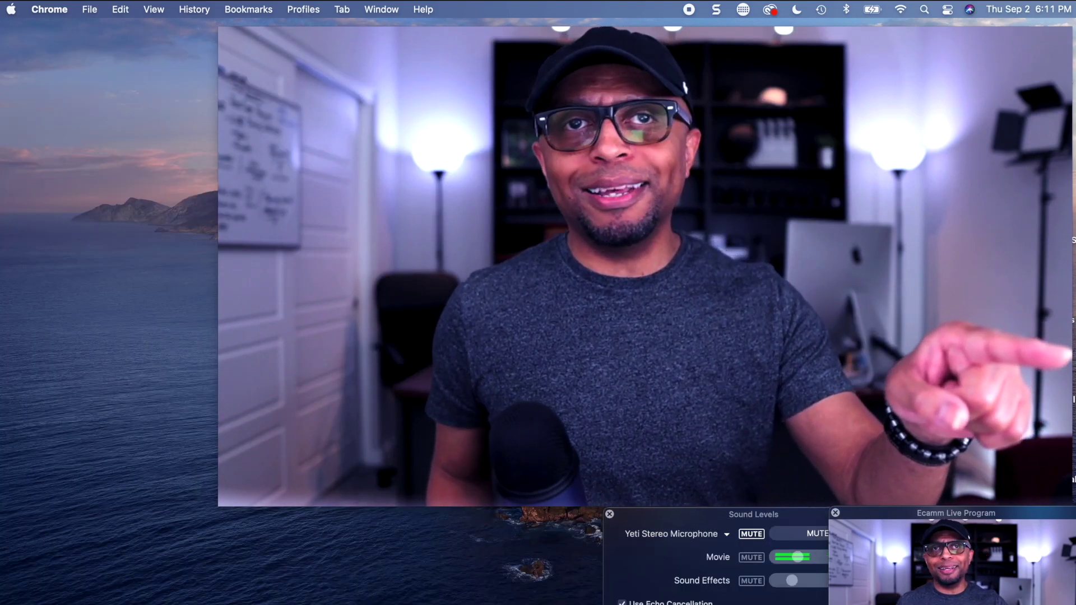
right_click(352, 603)
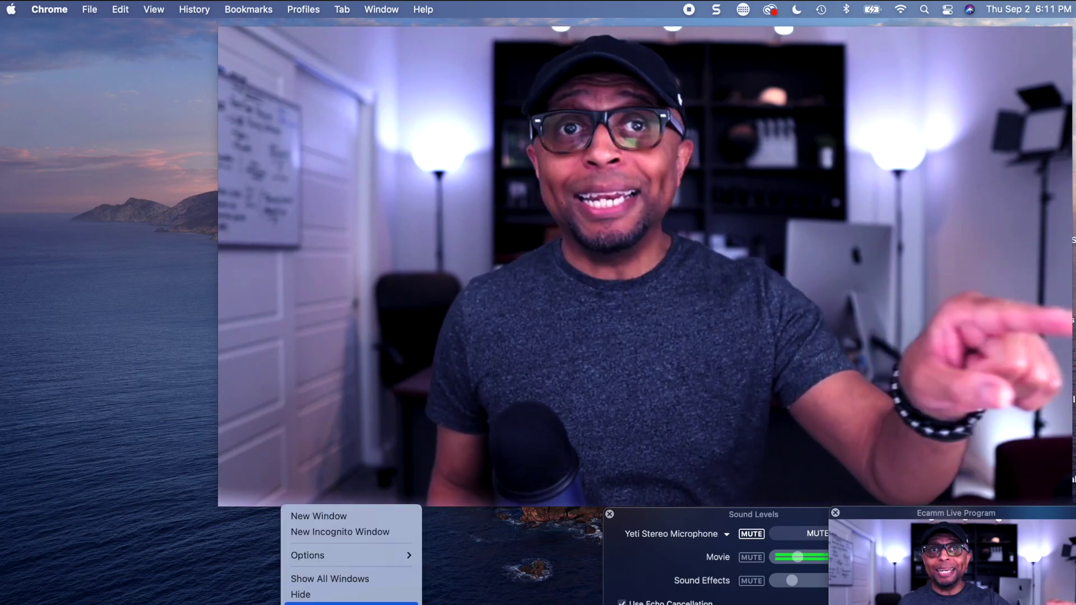
left_click(352, 603)
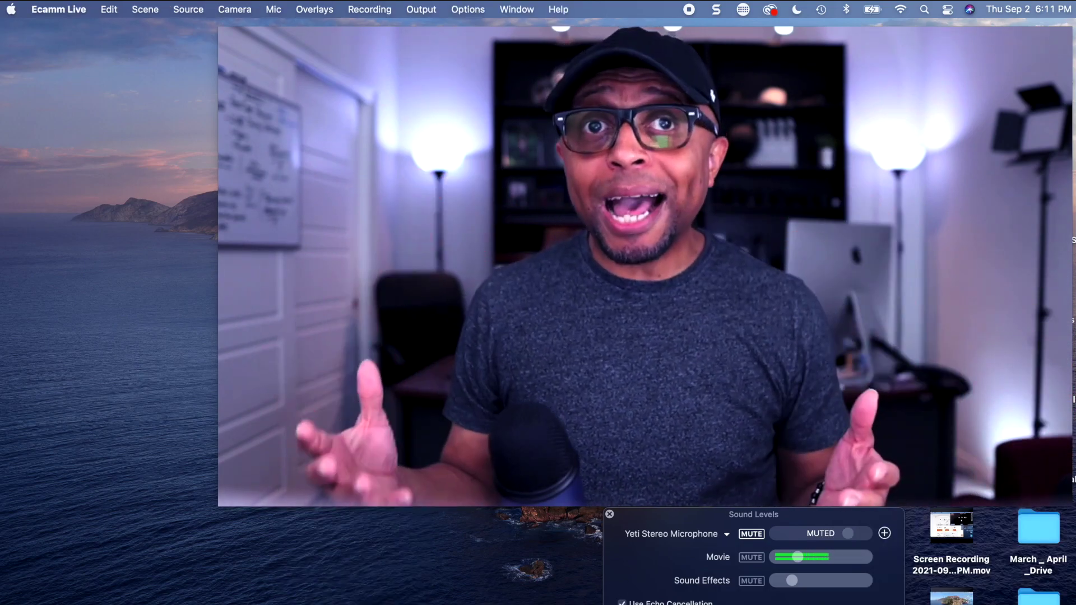
Step: Quit Snagit entirely instead of leaving it running in the background
right_click(553, 603)
left_click(493, 531)
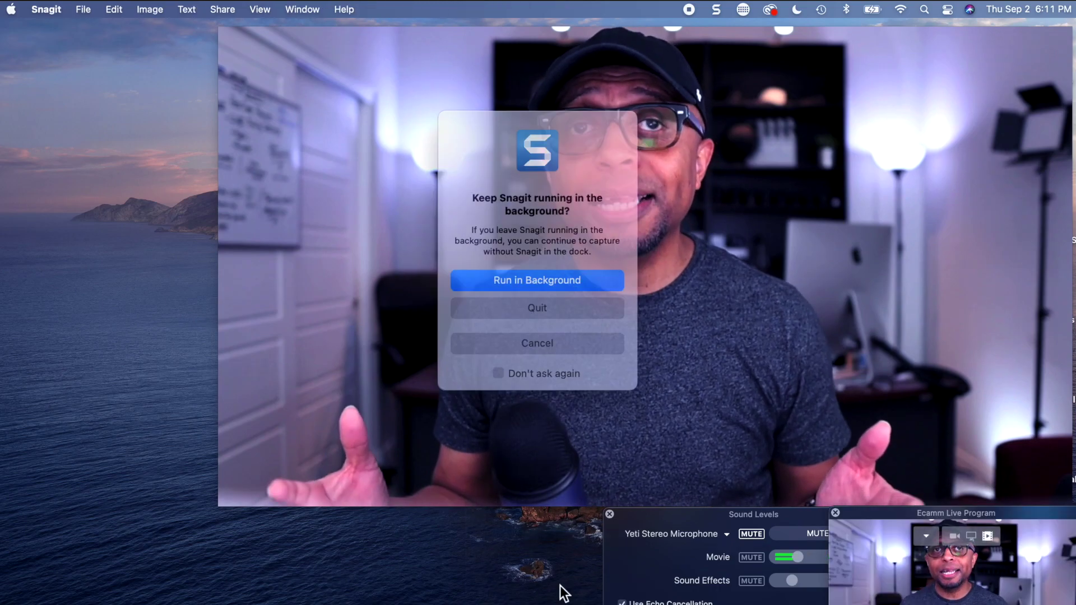
left_click(538, 303)
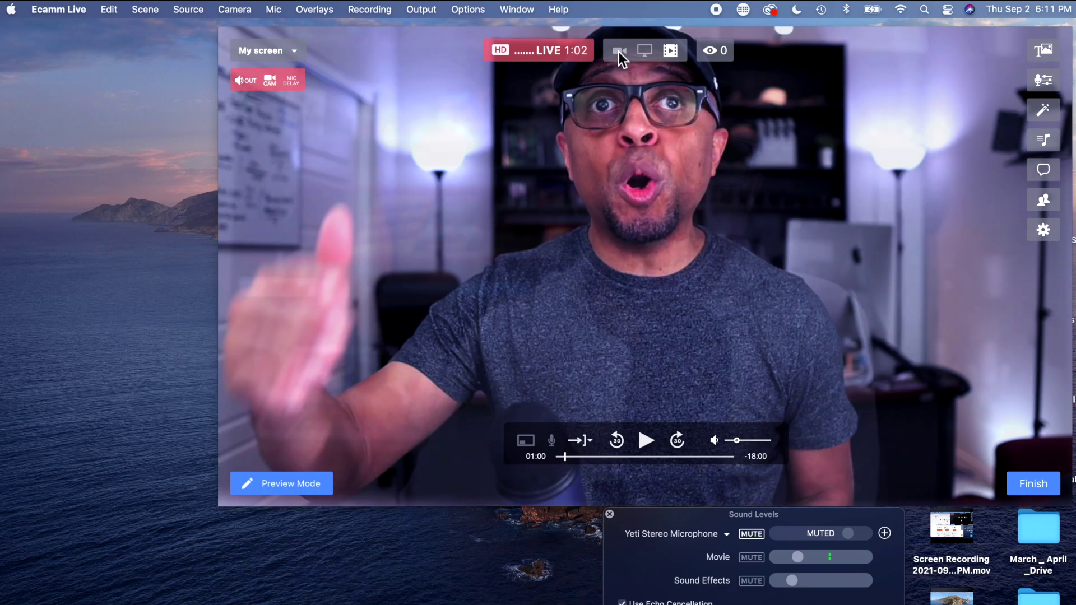
Step: Switch the live broadcast to the camera source, then finish the broadcast and dismiss its summary
left_click(619, 52)
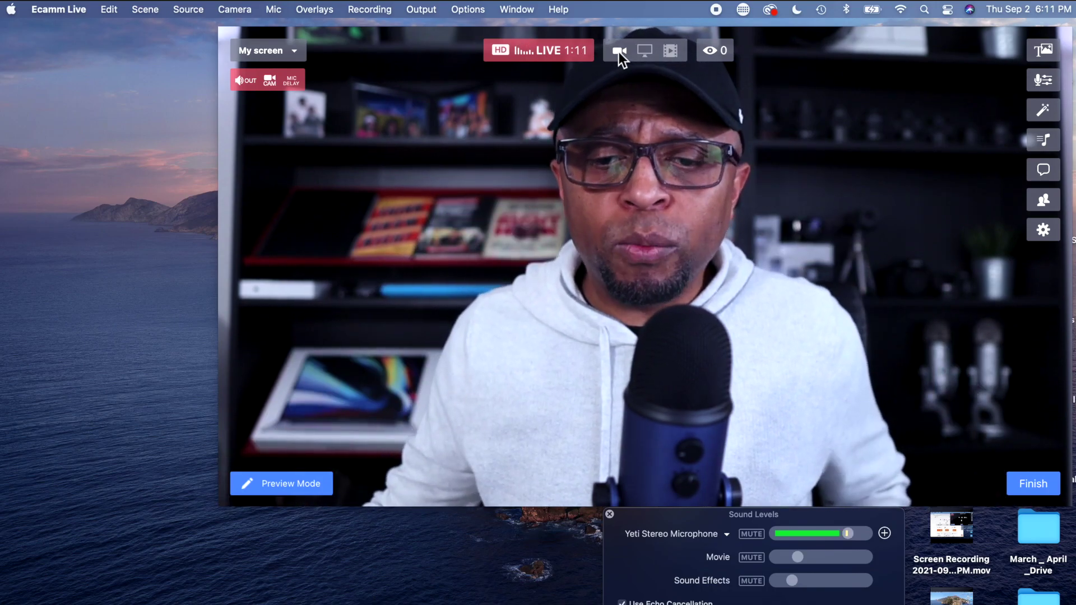
left_click(619, 51)
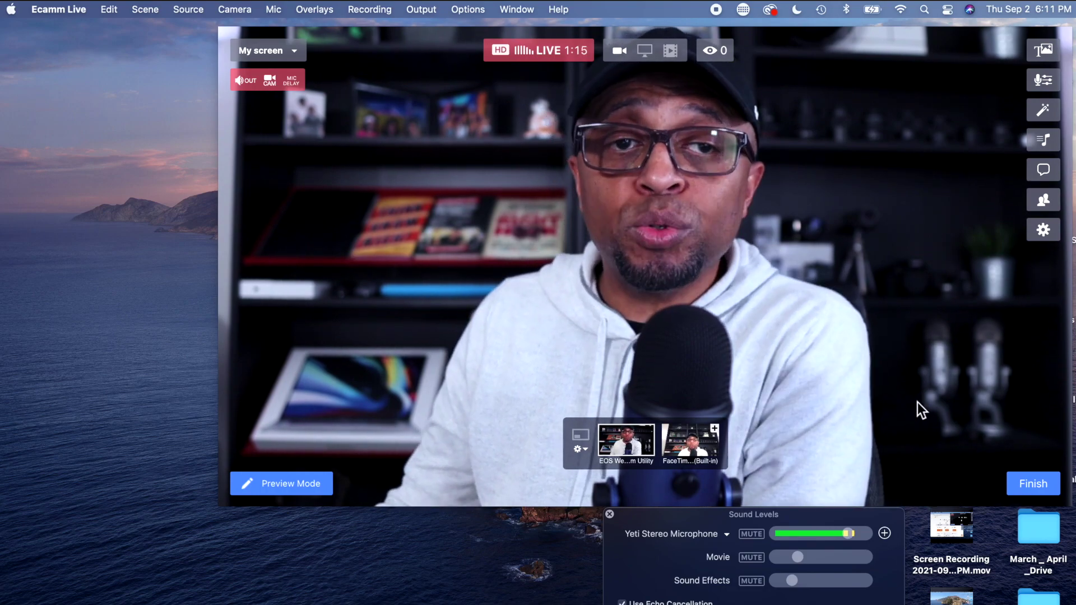
left_click(1033, 484)
left_click(999, 486)
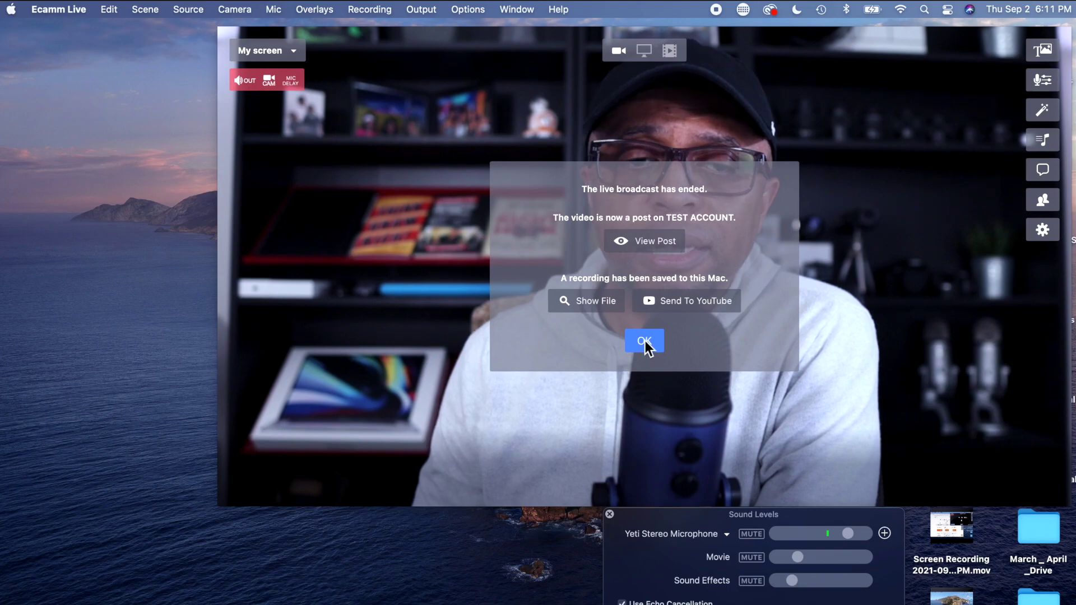
left_click(646, 339)
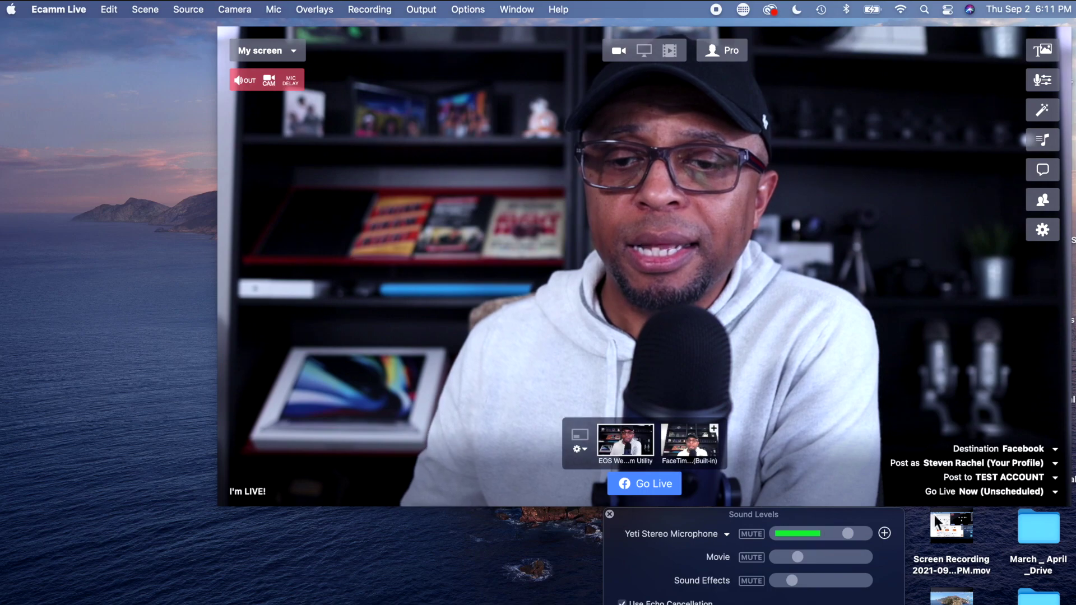
Step: Start scheduling a new live video for the TEST ACCOUNT group and title it "I'm Going LIVE!"
left_click(1008, 492)
left_click(997, 517)
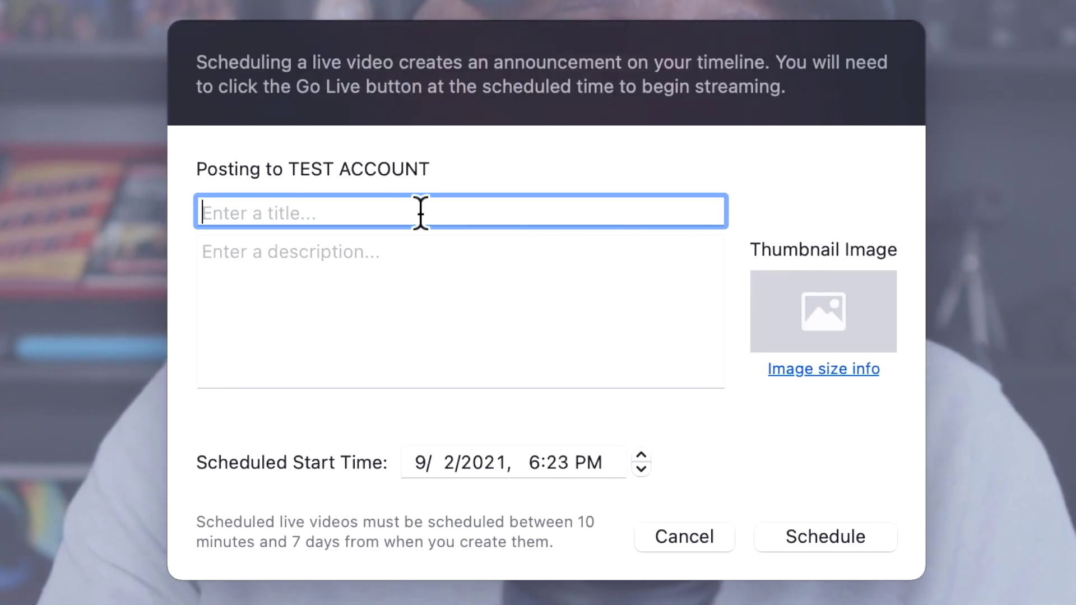
type("I'm ")
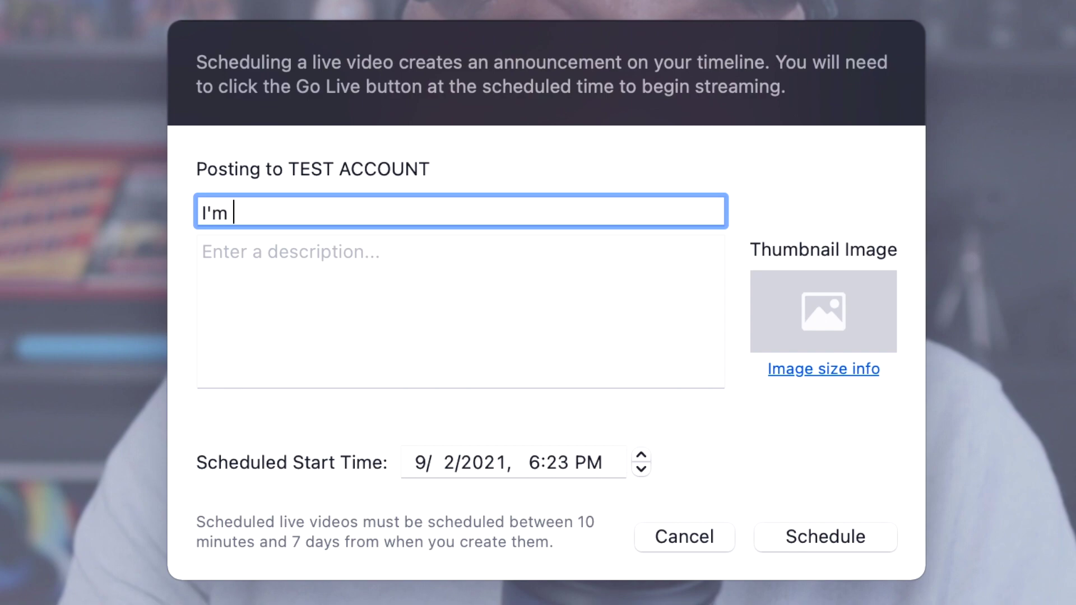
type("Going")
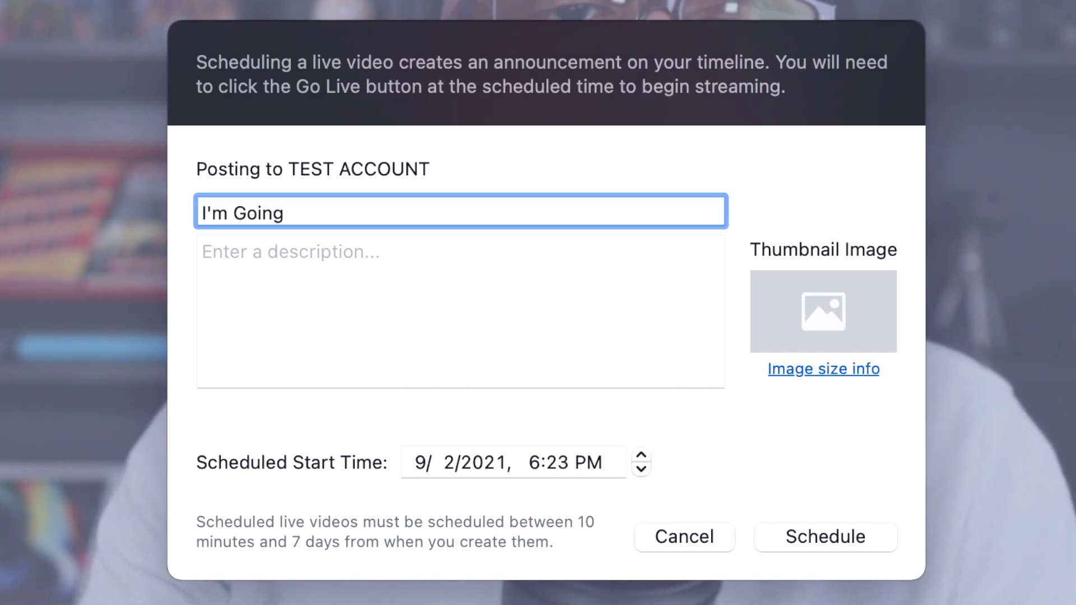
type(" LIVE!")
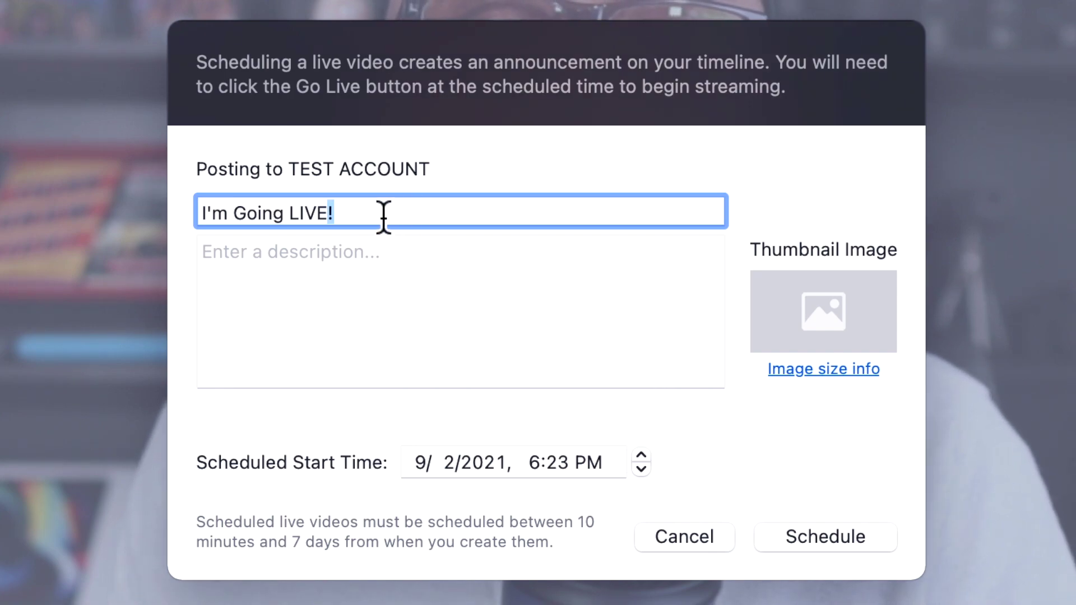
Step: Reuse the title "I'm Going LIVE!" as the description and set YouTube Cash.jpg from Downloads as the thumbnail image
key("super+a")
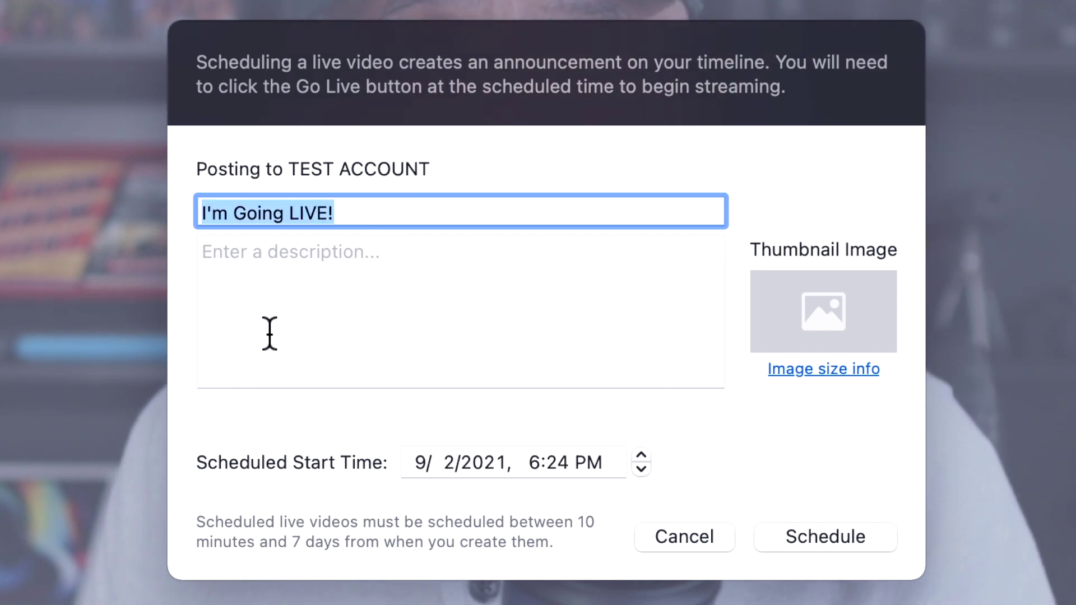
left_click(265, 311)
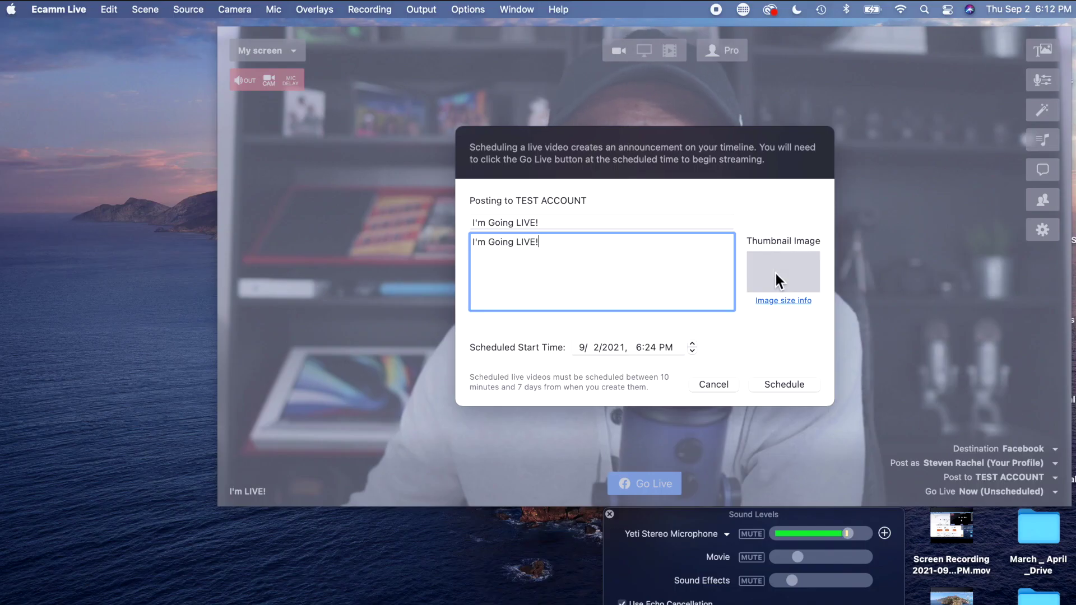
left_click(810, 313)
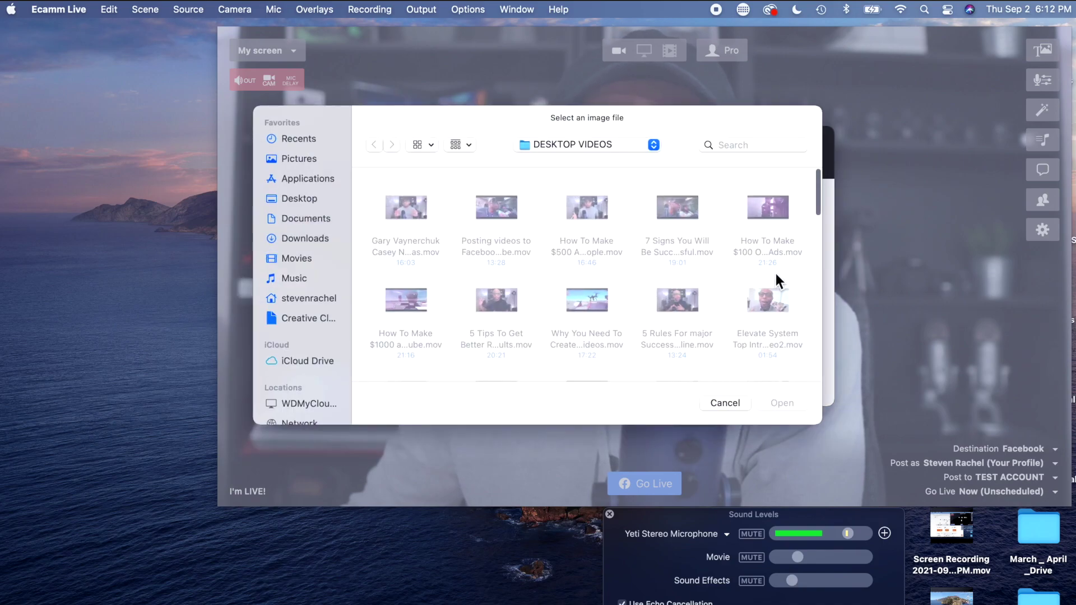
left_click(318, 238)
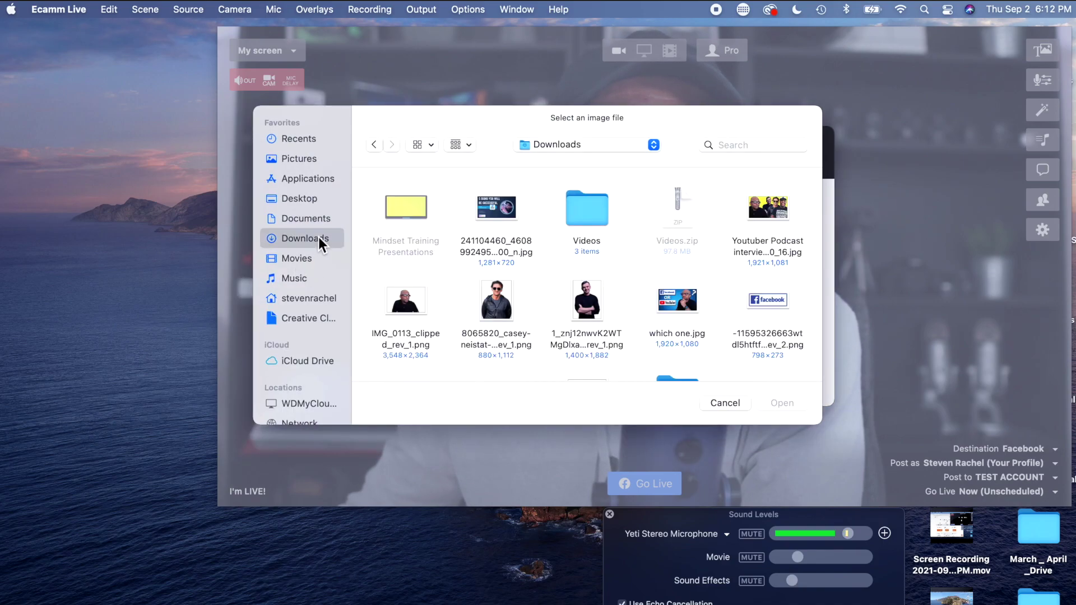
scroll(670, 289, "down", 6)
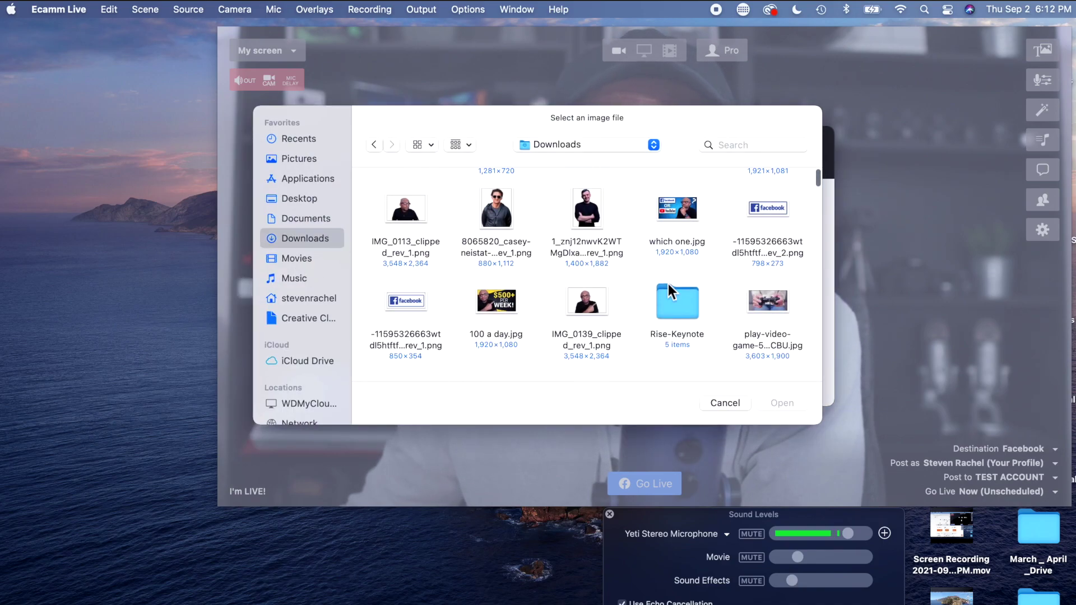
left_click(765, 281)
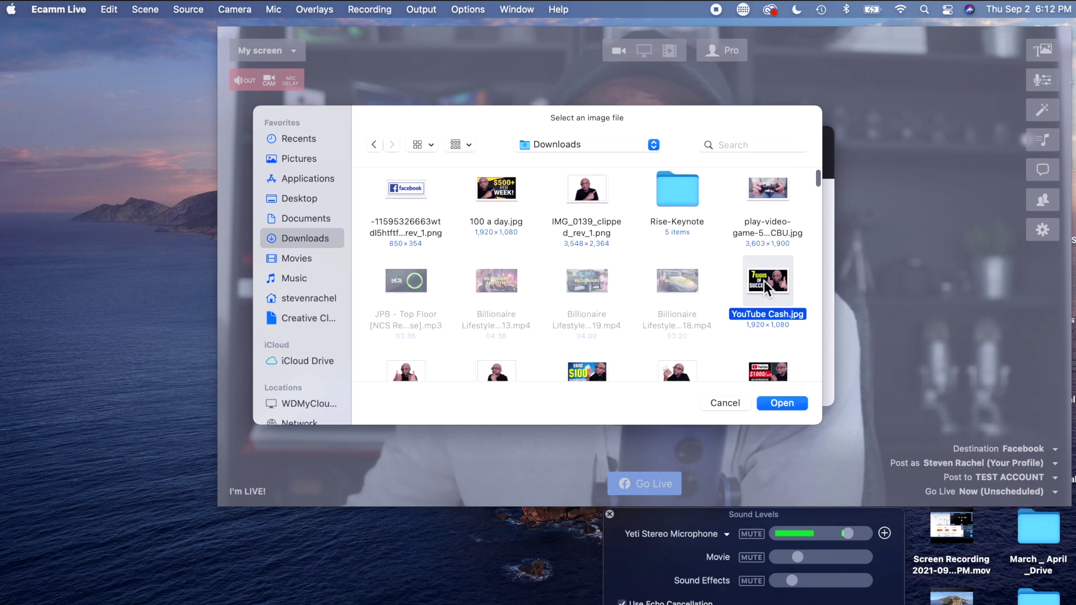
left_click(782, 403)
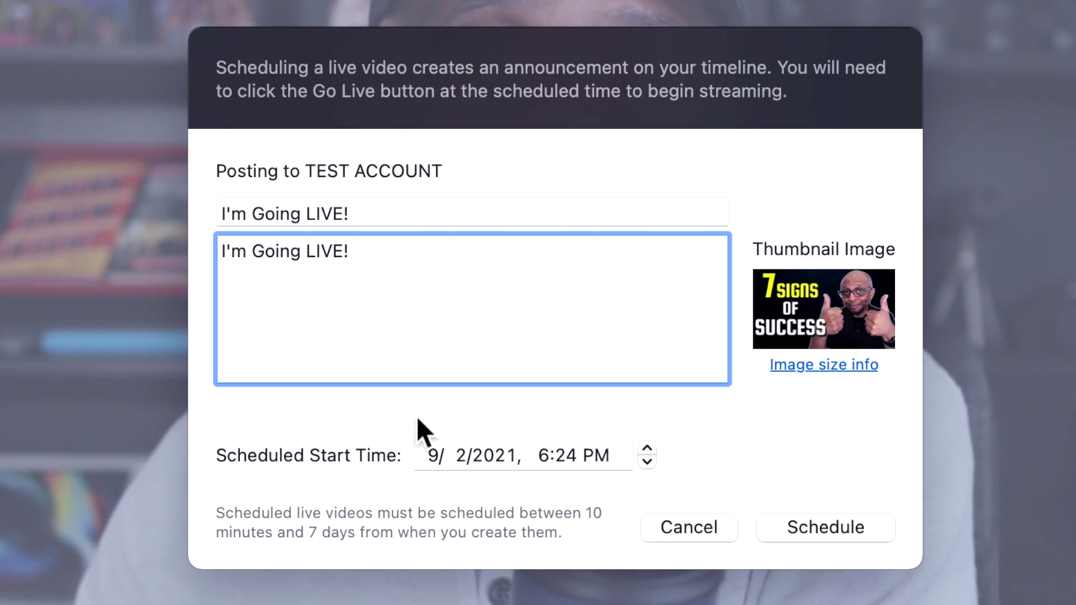
Step: Set the scheduled start date to 9/3/2021 and schedule the live video
left_click(458, 456)
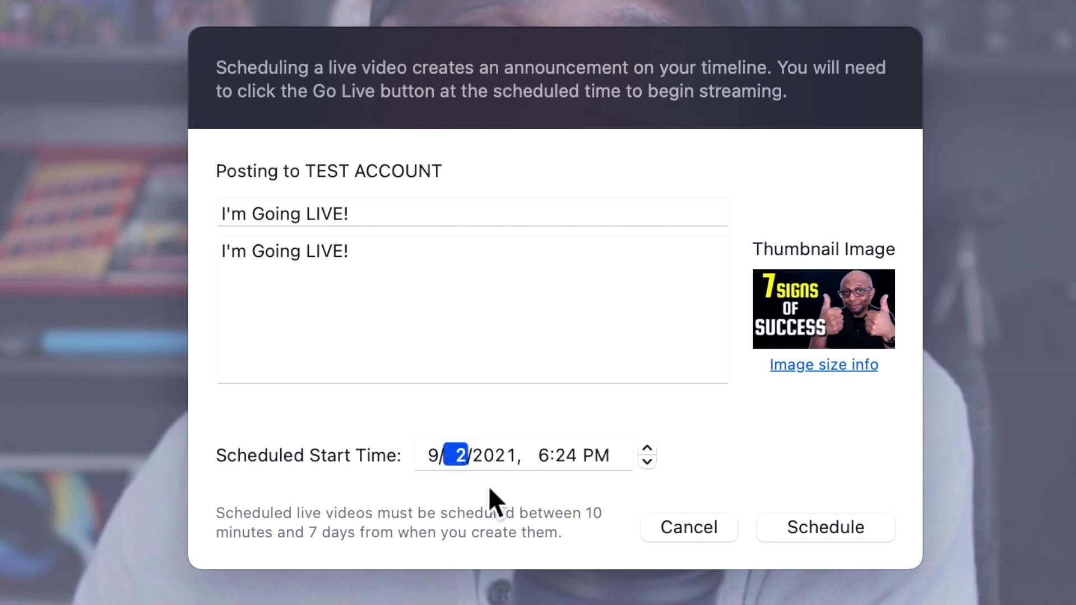
type("3")
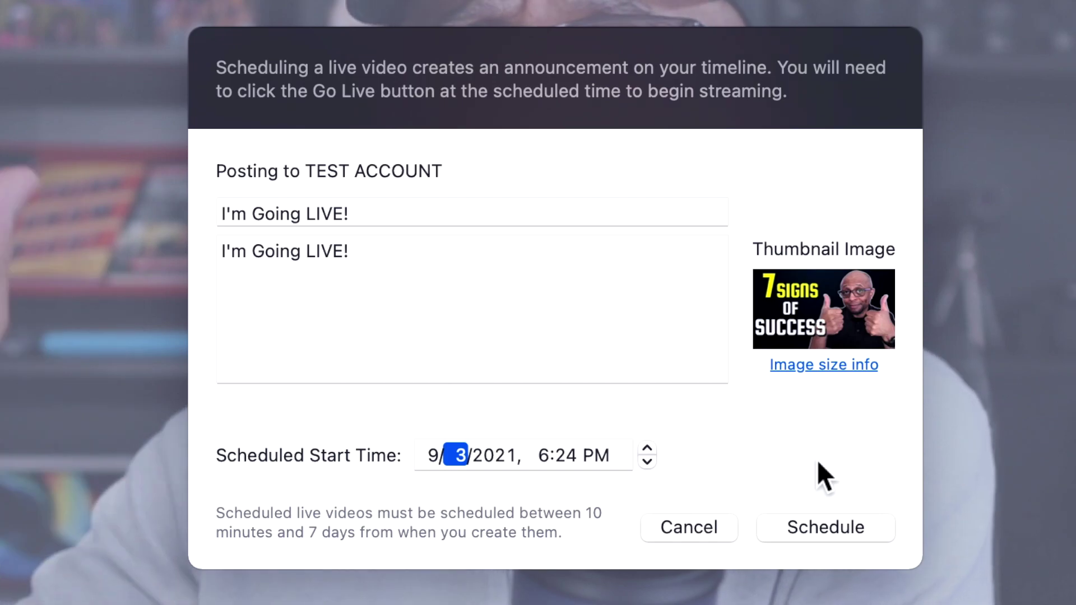
mouse_move(853, 328)
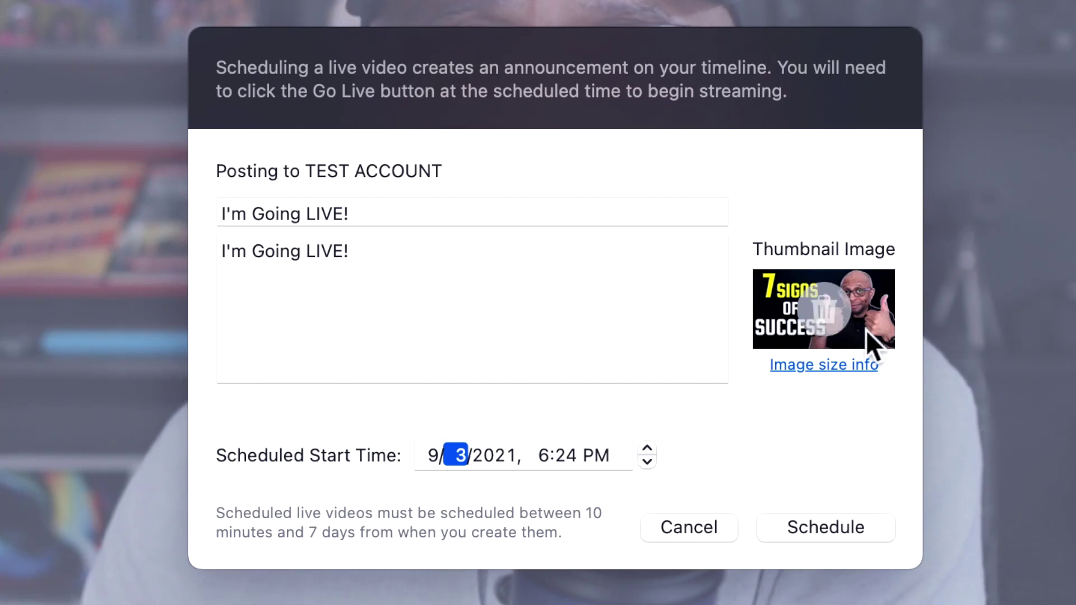
left_click(822, 530)
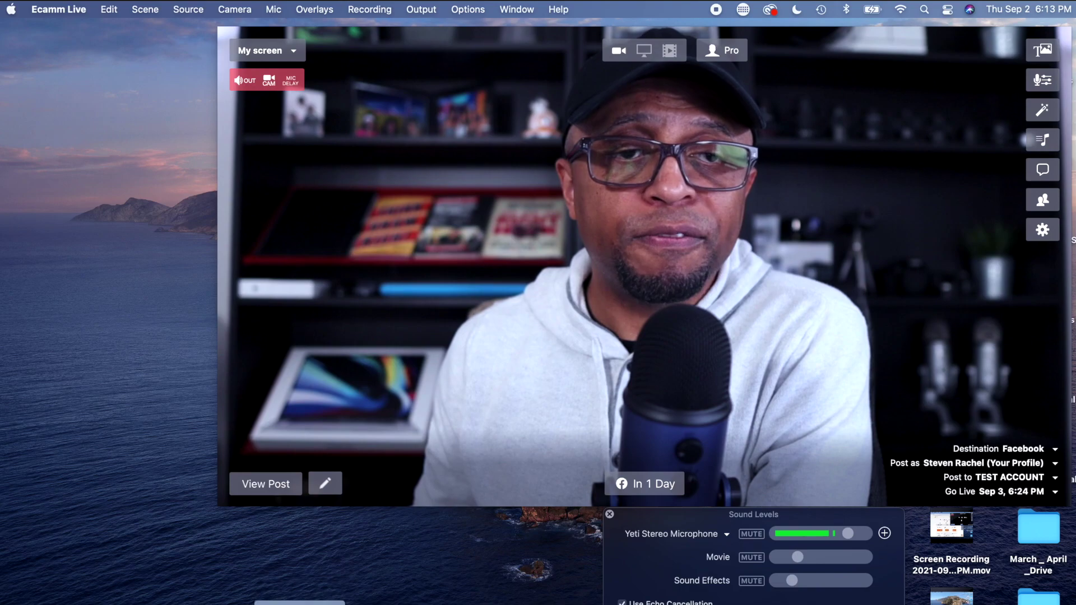
Step: Switch to Chrome, open Facebook in a new window, search for "test" and open the TEST ACCOUNT group
key("super+Tab")
key("super+n")
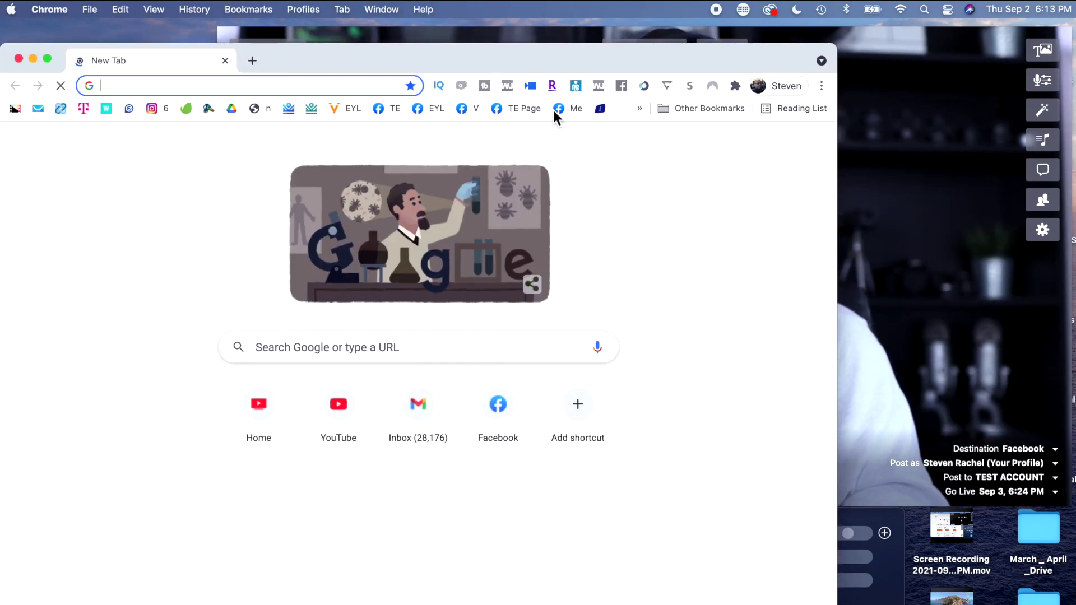
left_click(574, 109)
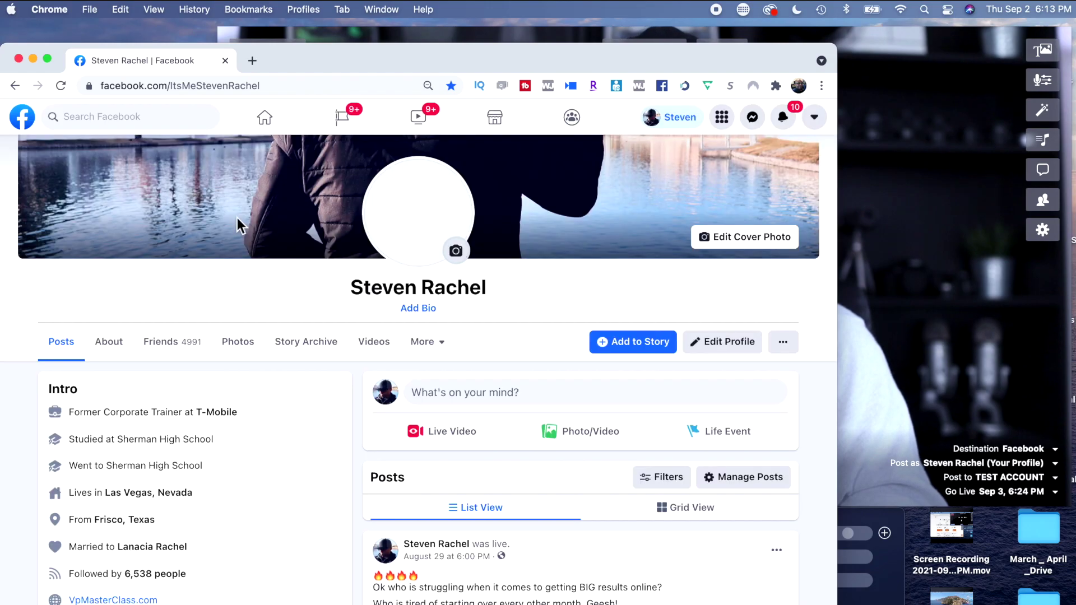
left_click(120, 116)
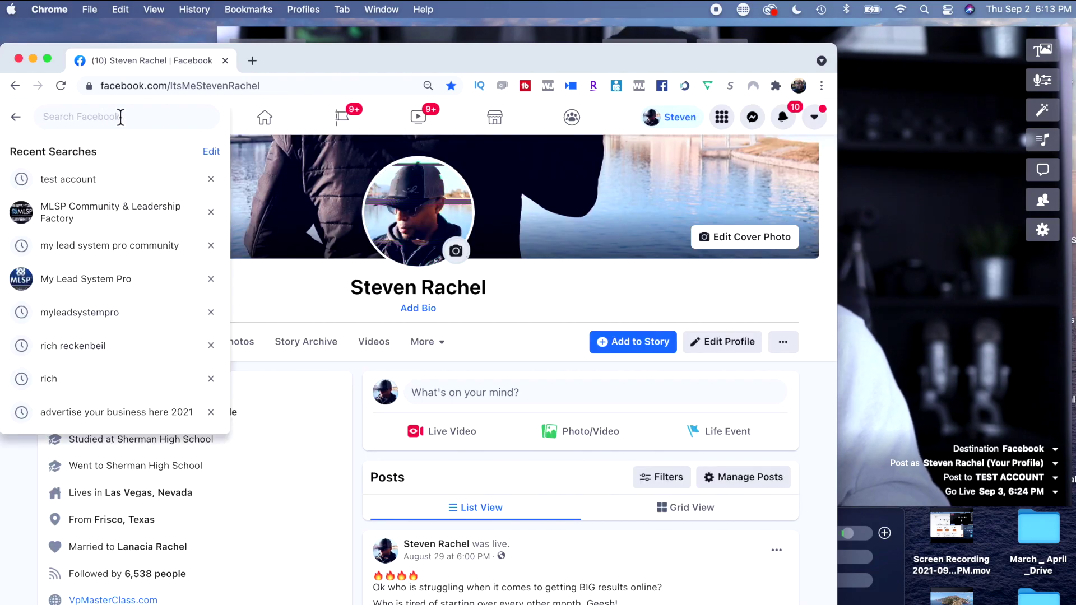
type("test")
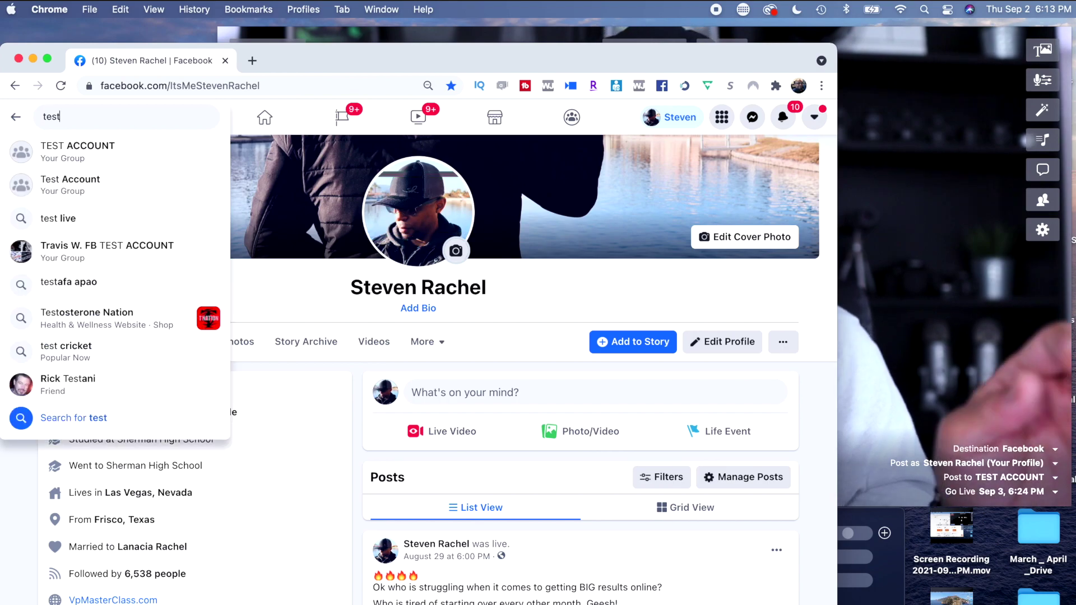
left_click(82, 160)
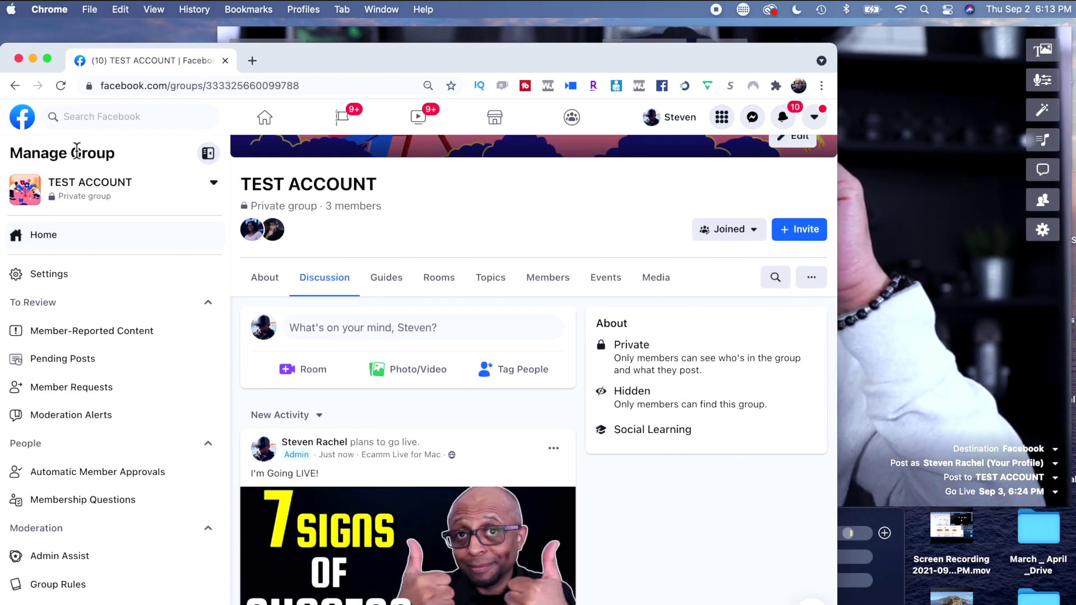
Step: Review the scheduled live announcement in the group's feed, including its thumbnail and reminder option, and return to Ecamm Live
scroll(359, 365, "down", 5)
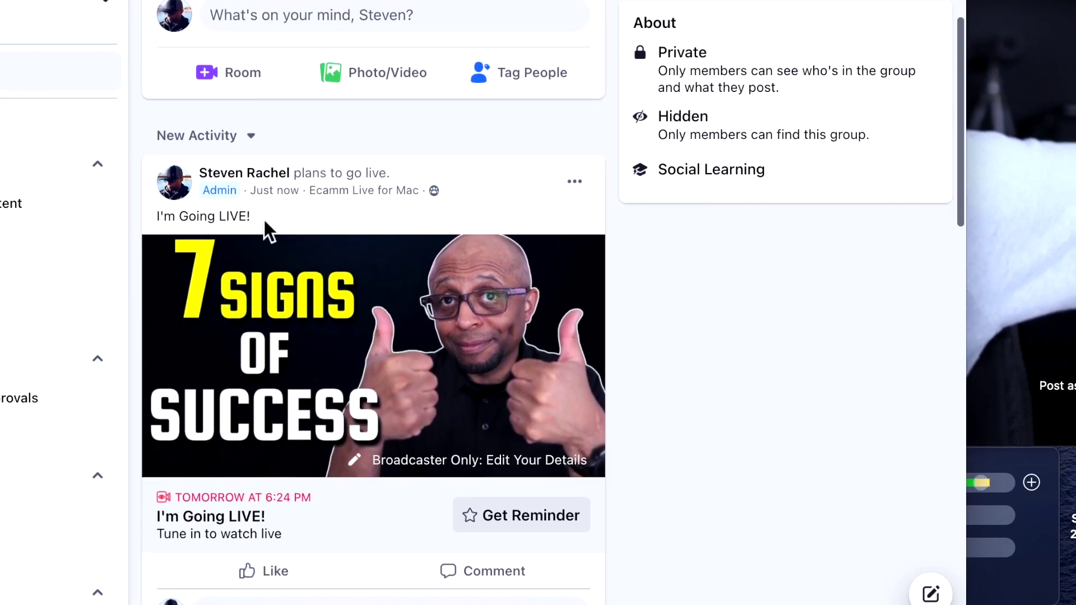
scroll(281, 251, "down", 1)
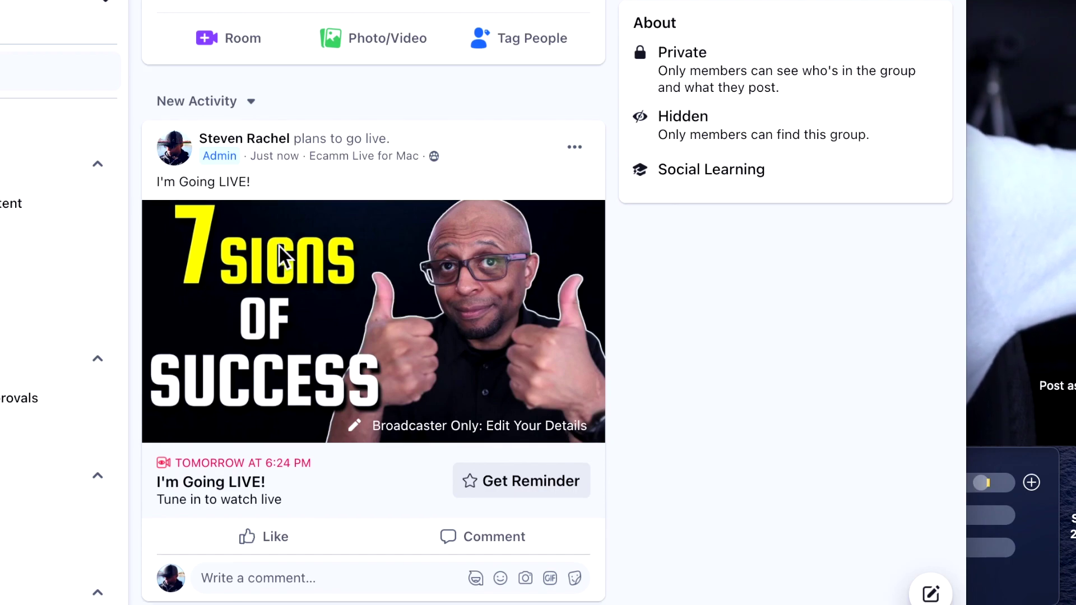
scroll(279, 246, "down", 1)
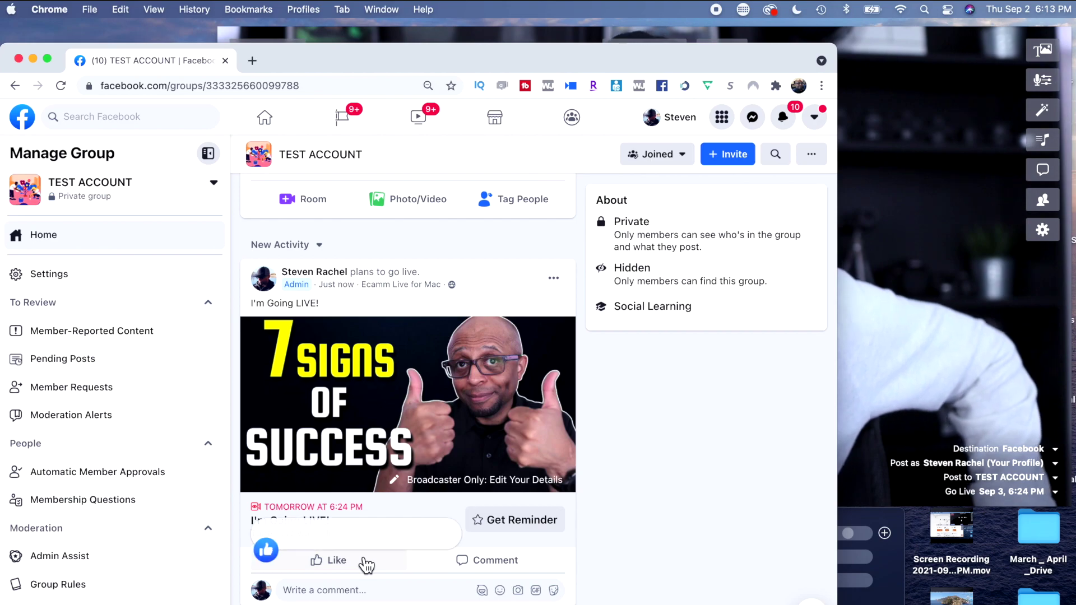
mouse_move(367, 566)
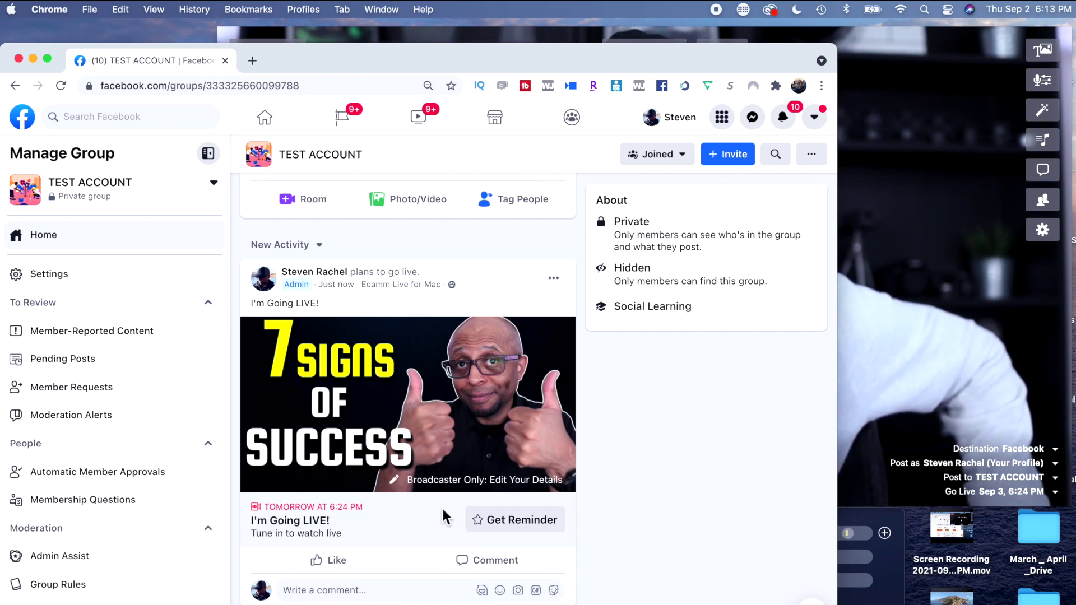
left_click(947, 334)
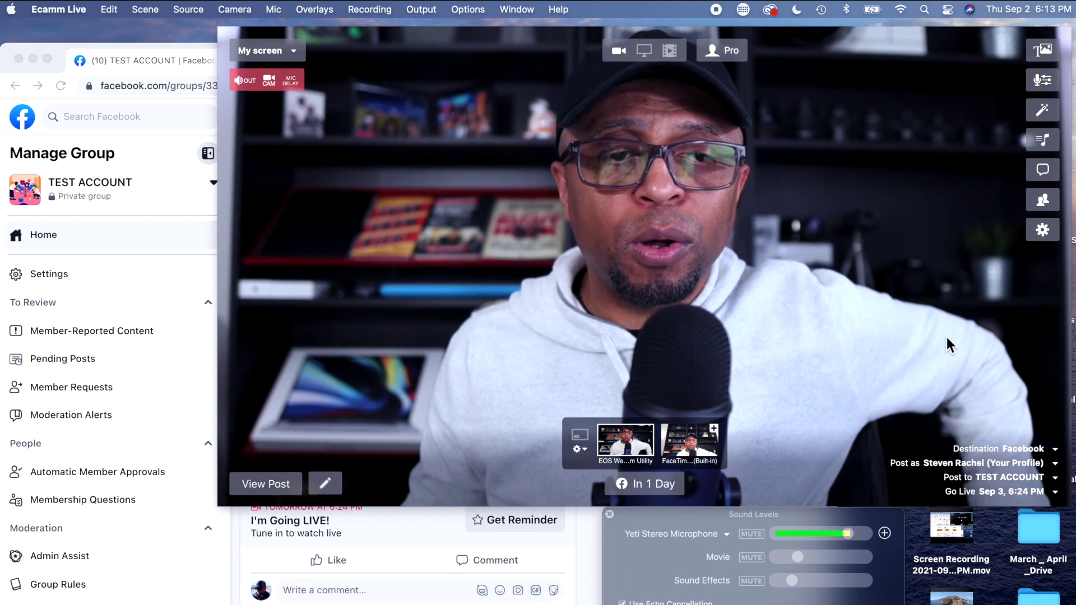